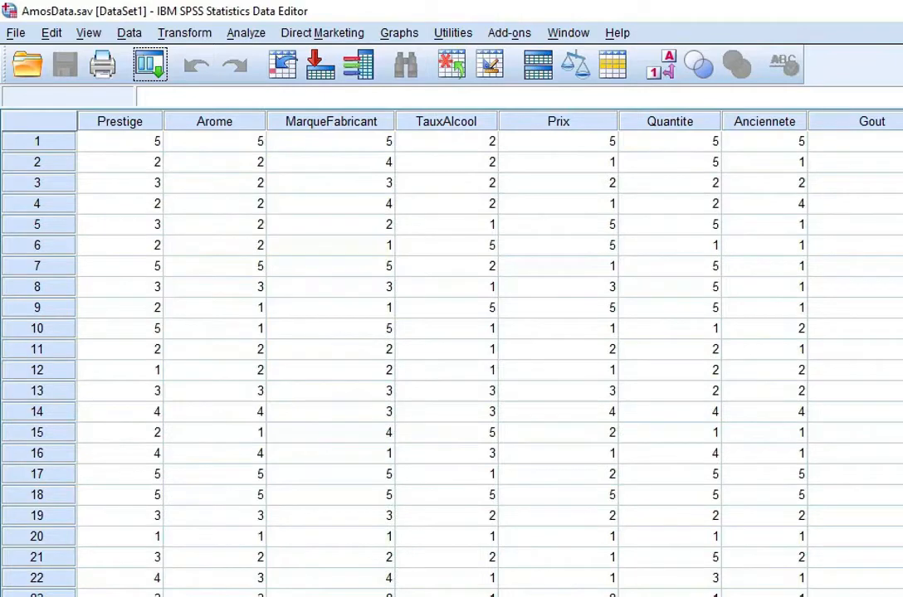
- Bring the empty Amos Graphics project window to the front and reposition it
{"action": "key", "text": "alt+Tab"}
{"action": "left_click_drag", "start_coordinate": [599, 122], "coordinate": [624, 161]}
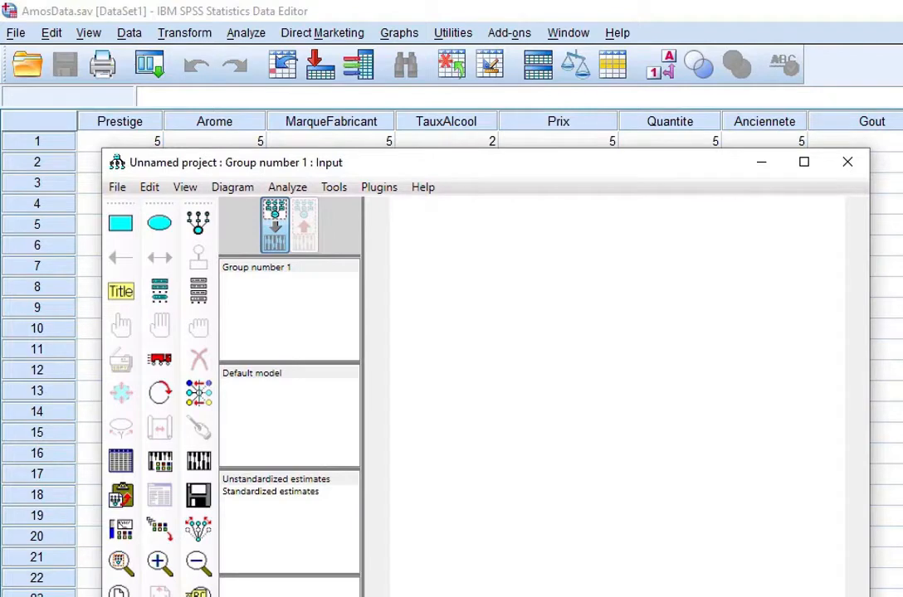
- Maximize Amos and apply a Landscape - A4 paper size in Interface Properties
{"action": "left_click", "coordinate": [803, 162]}
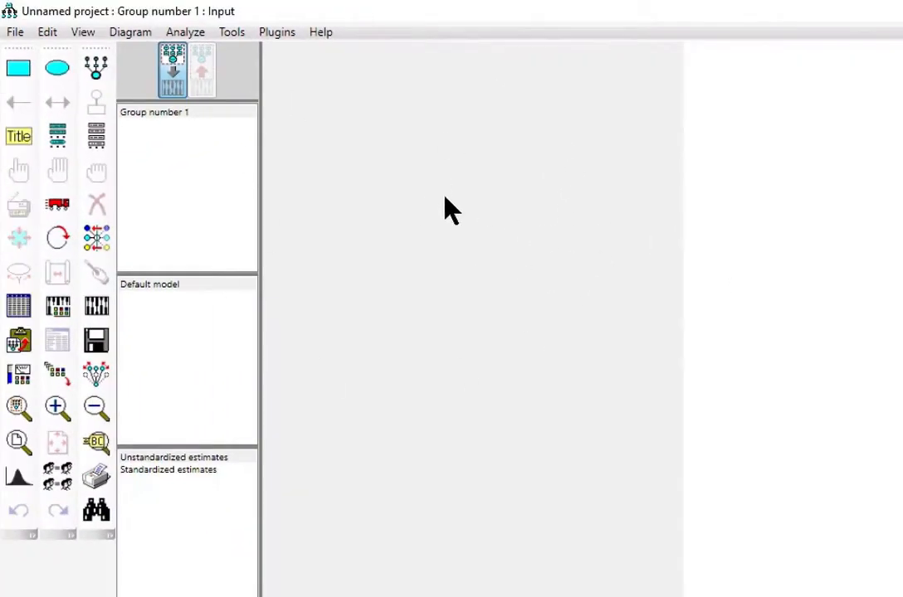
{"action": "left_click", "coordinate": [86, 37]}
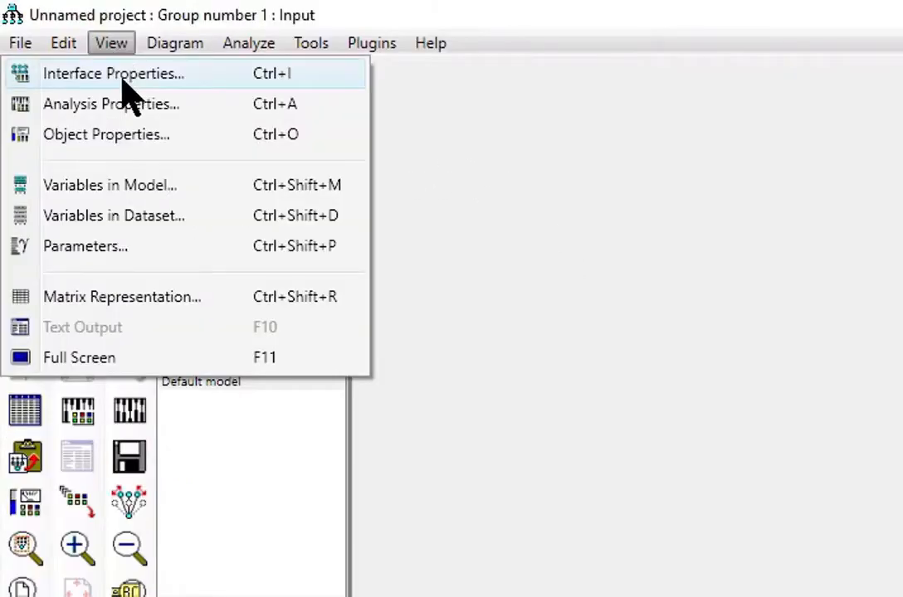
{"action": "left_click", "coordinate": [123, 78]}
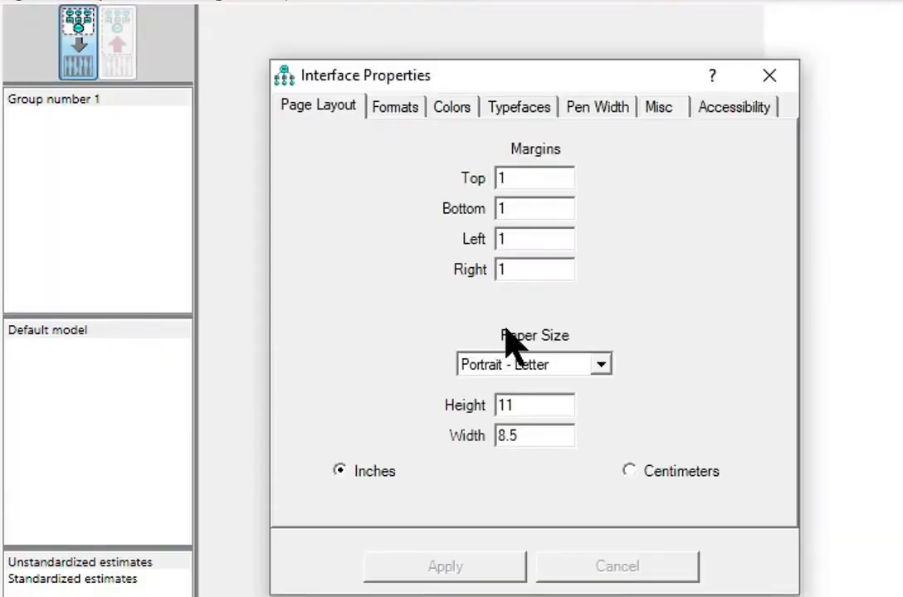
{"action": "left_click", "coordinate": [598, 364]}
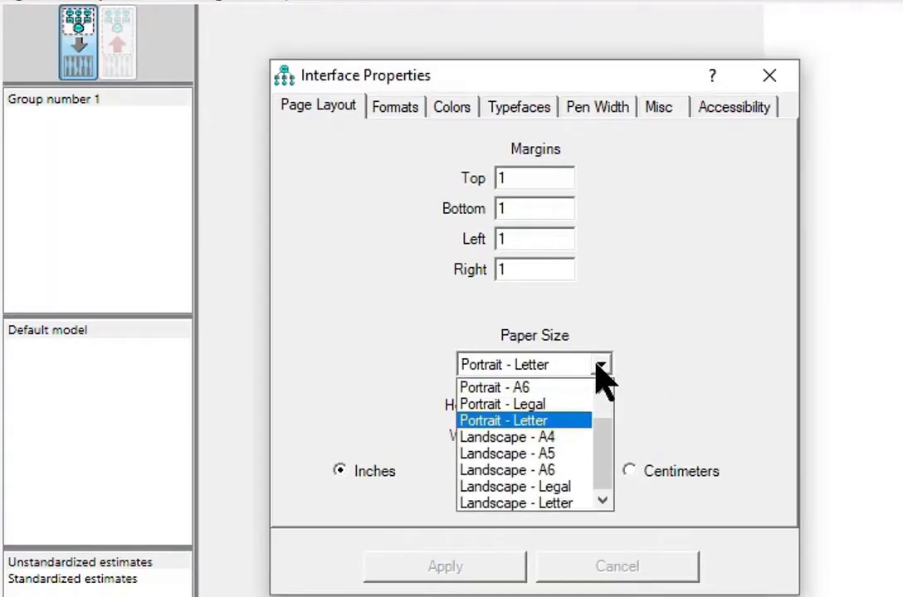
{"action": "left_click", "coordinate": [477, 435]}
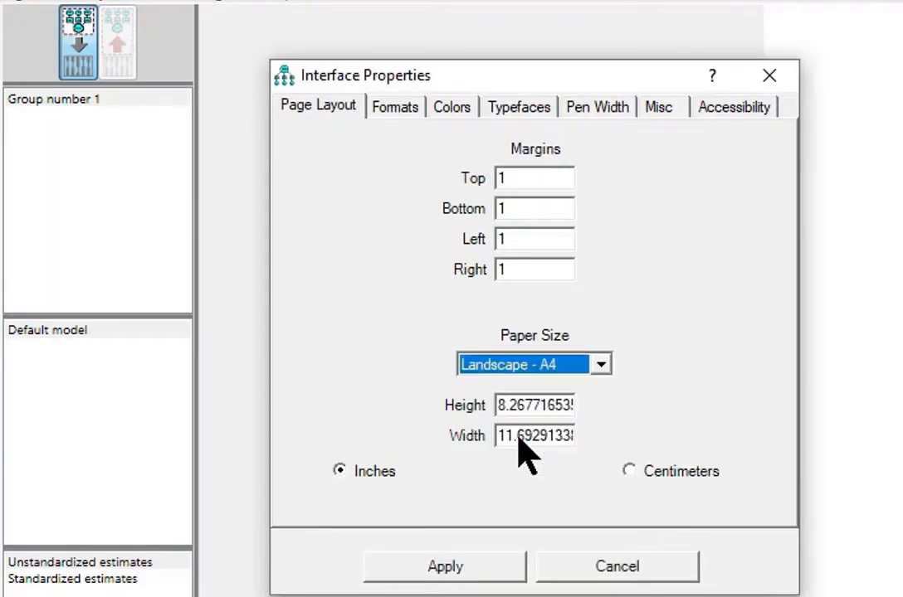
{"action": "left_click", "coordinate": [443, 569]}
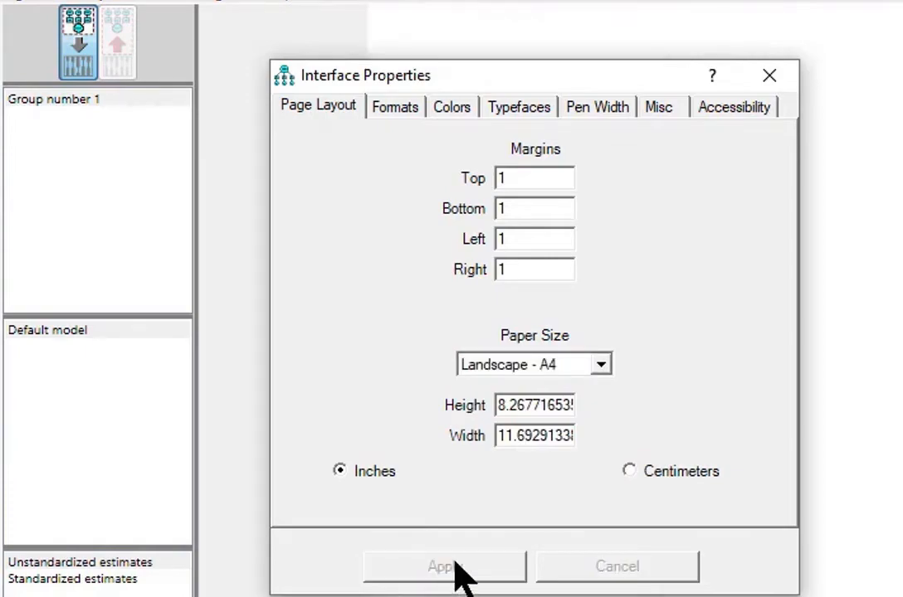
{"action": "left_click", "coordinate": [769, 77]}
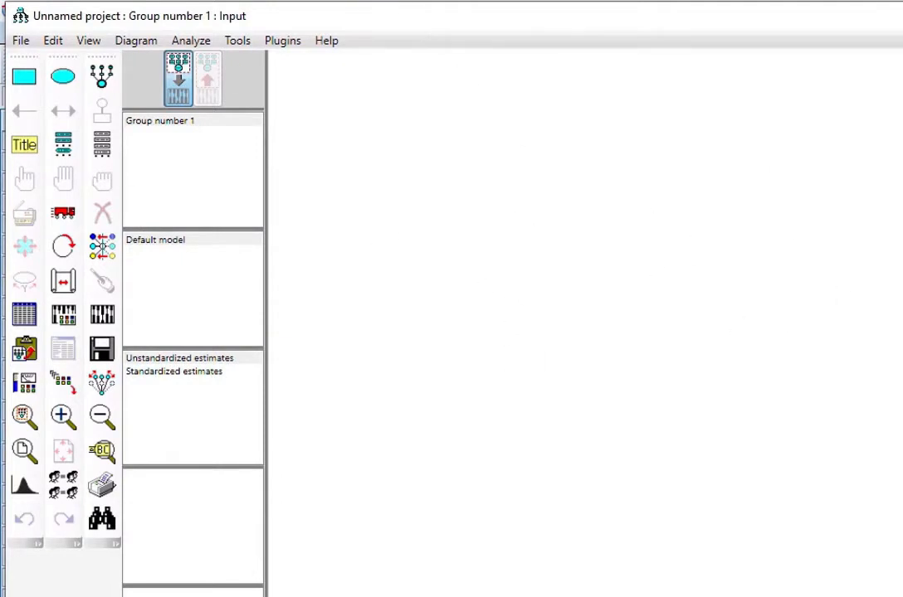
- Draw the first latent factor ellipse and add its indicators with error terms
{"action": "left_click", "coordinate": [102, 77]}
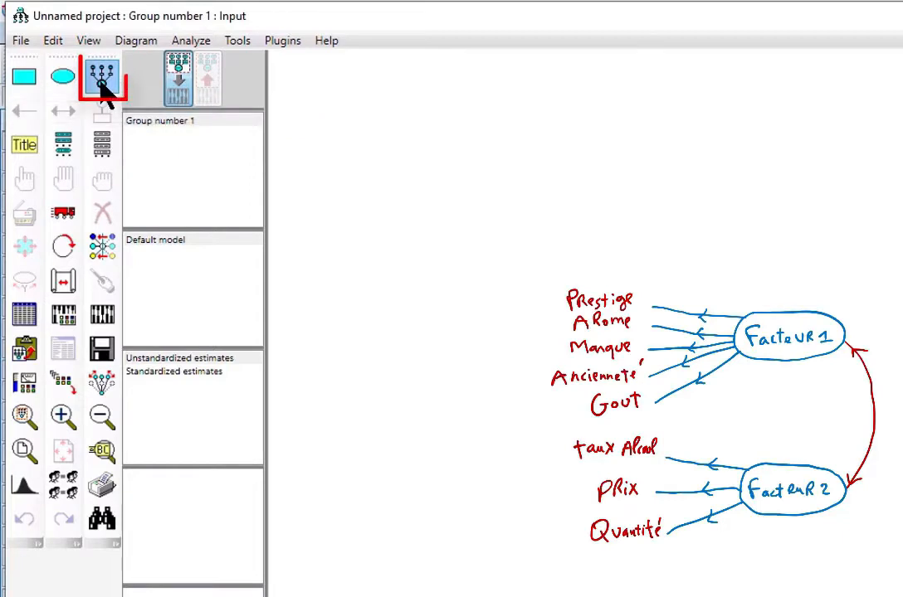
{"action": "left_click_drag", "start_coordinate": [474, 199], "coordinate": [582, 268]}
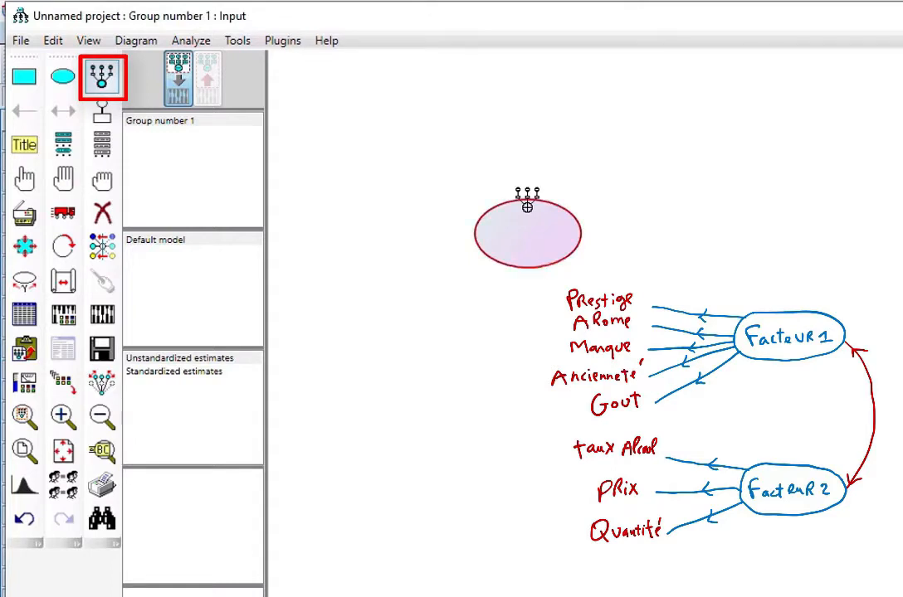
{"action": "left_click", "coordinate": [526, 207]}
{"action": "left_click", "coordinate": [527, 206]}
{"action": "left_click", "coordinate": [527, 207]}
{"action": "left_click", "coordinate": [527, 207]}
{"action": "left_click", "coordinate": [527, 206]}
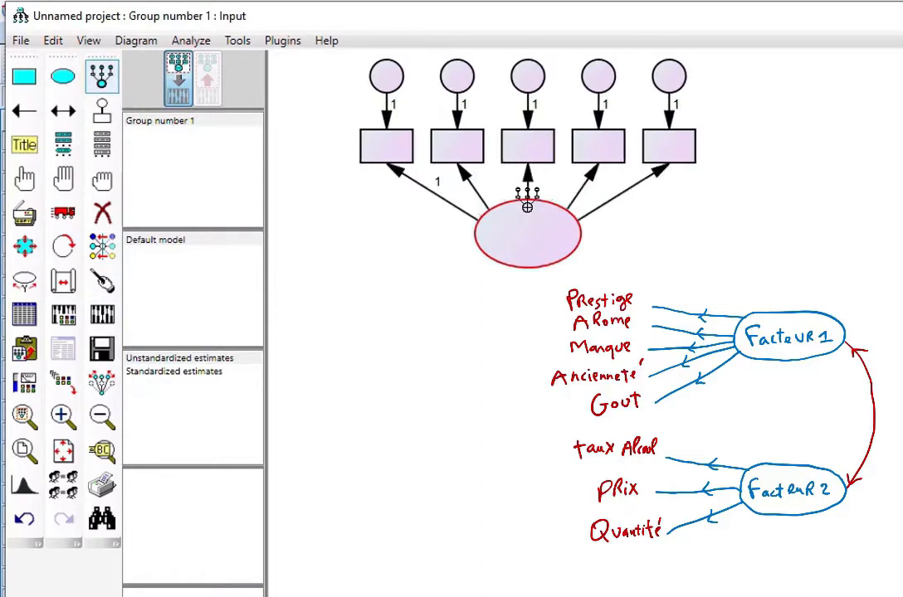
- Draw a second latent factor below the first with three indicators
{"action": "left_click_drag", "start_coordinate": [499, 427], "coordinate": [602, 481]}
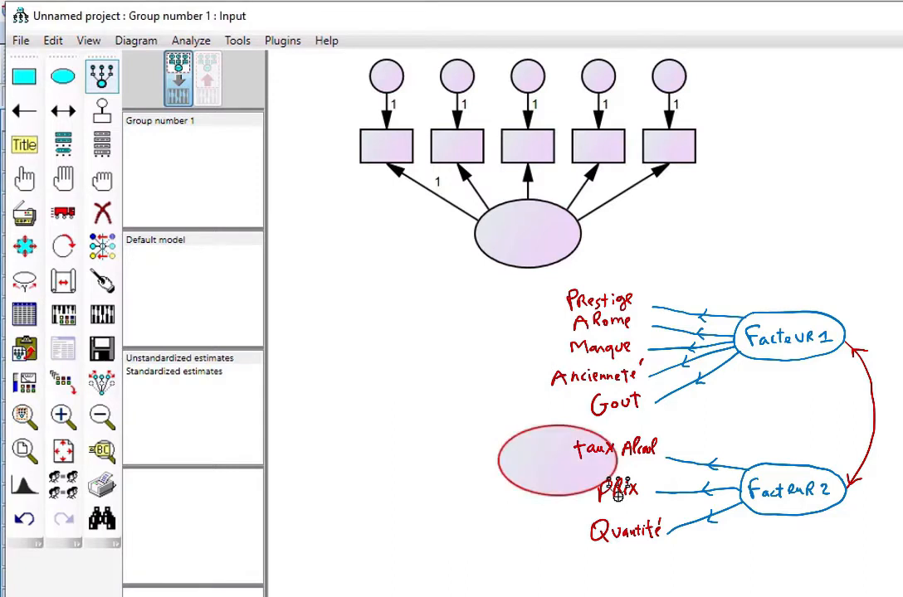
{"action": "left_click", "coordinate": [555, 439]}
{"action": "left_click", "coordinate": [555, 440]}
{"action": "left_click", "coordinate": [555, 440]}
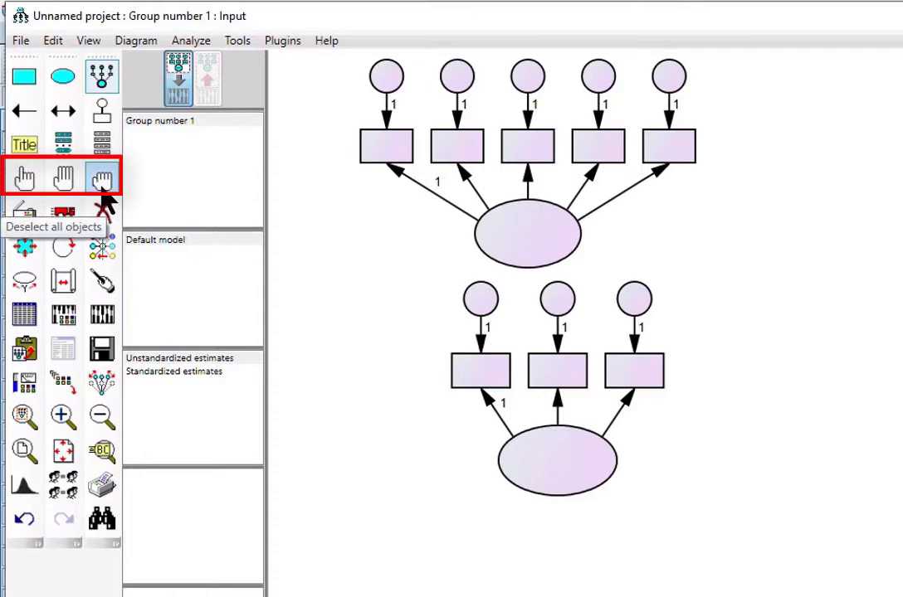
- Rotate both factors' indicators so they sit to the left of each factor
{"action": "left_click", "coordinate": [24, 178]}
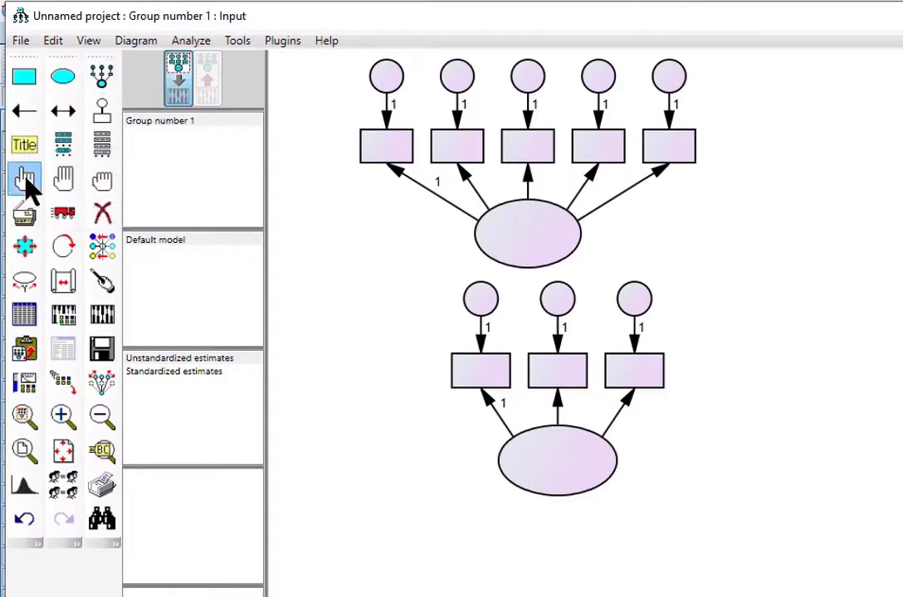
{"action": "left_click", "coordinate": [540, 245]}
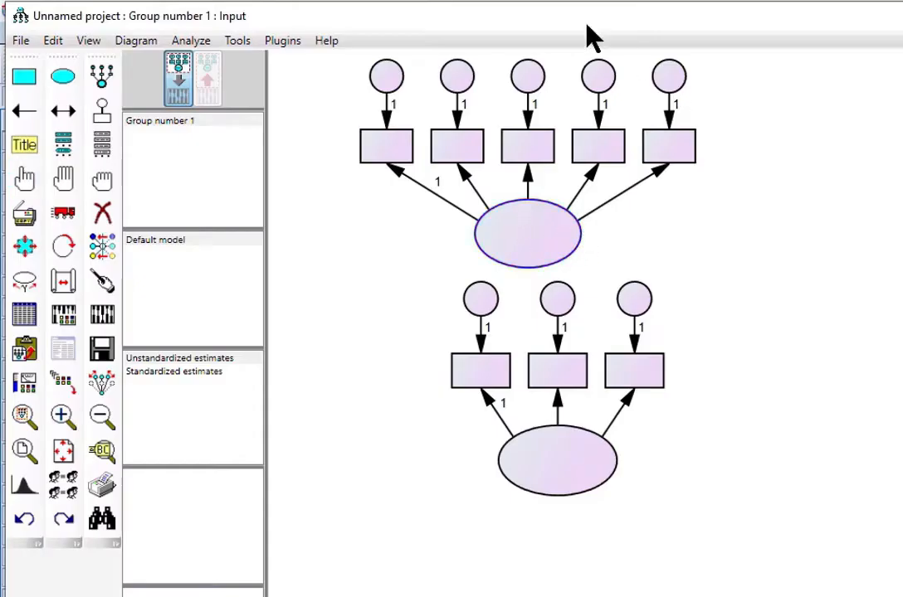
{"action": "left_click", "coordinate": [63, 246]}
{"action": "left_click", "coordinate": [533, 239]}
{"action": "left_click", "coordinate": [534, 239]}
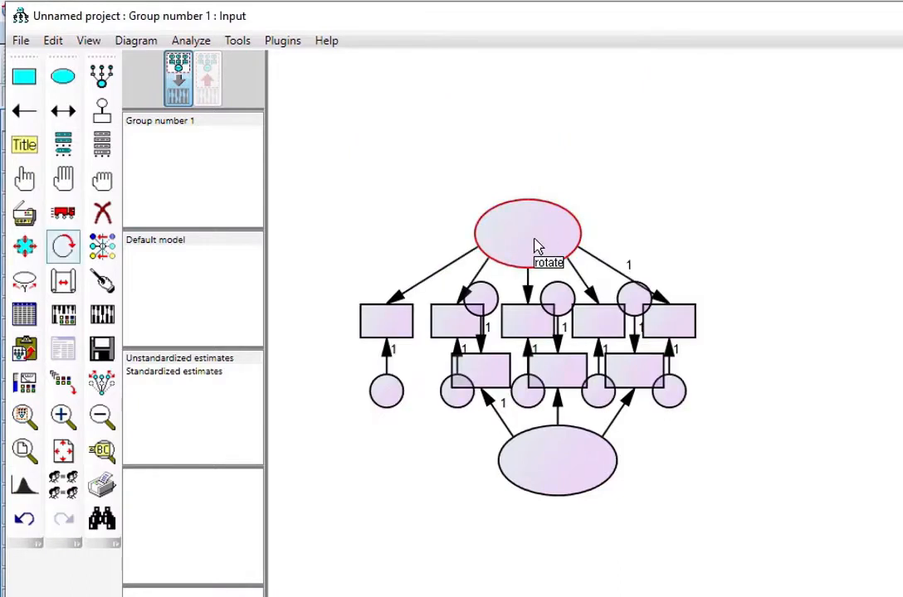
{"action": "left_click", "coordinate": [533, 239]}
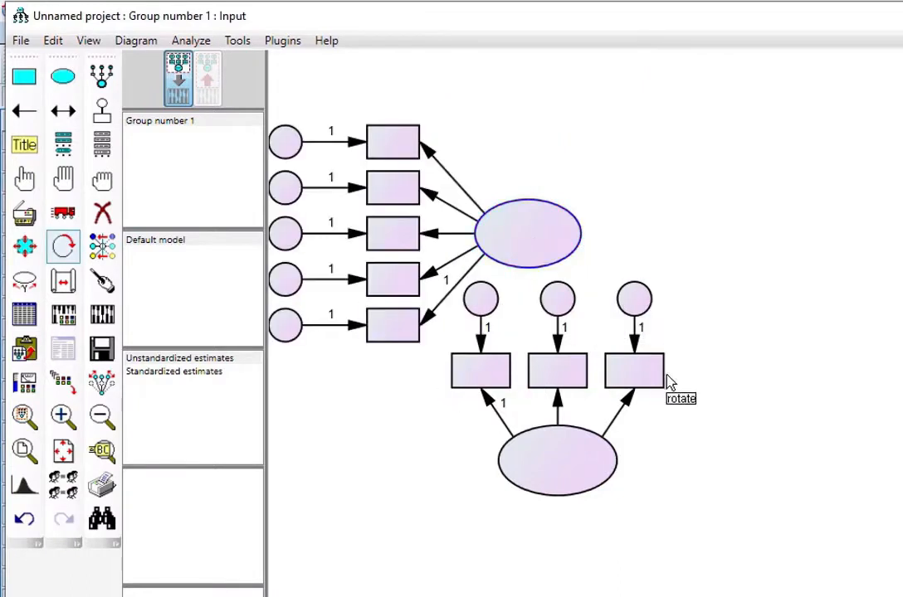
{"action": "left_click", "coordinate": [554, 468]}
{"action": "left_click", "coordinate": [554, 468]}
{"action": "left_click", "coordinate": [555, 468]}
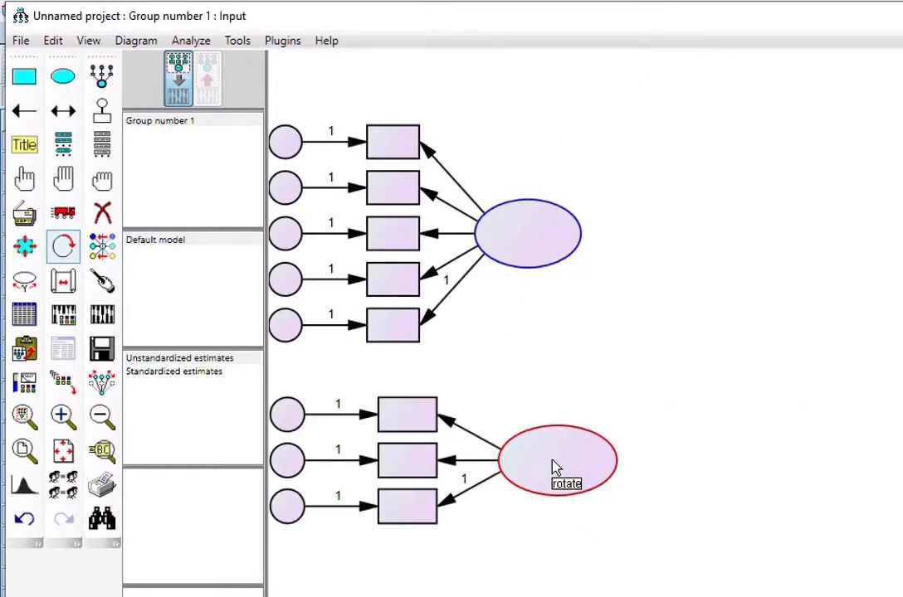
{"action": "left_click", "coordinate": [103, 186]}
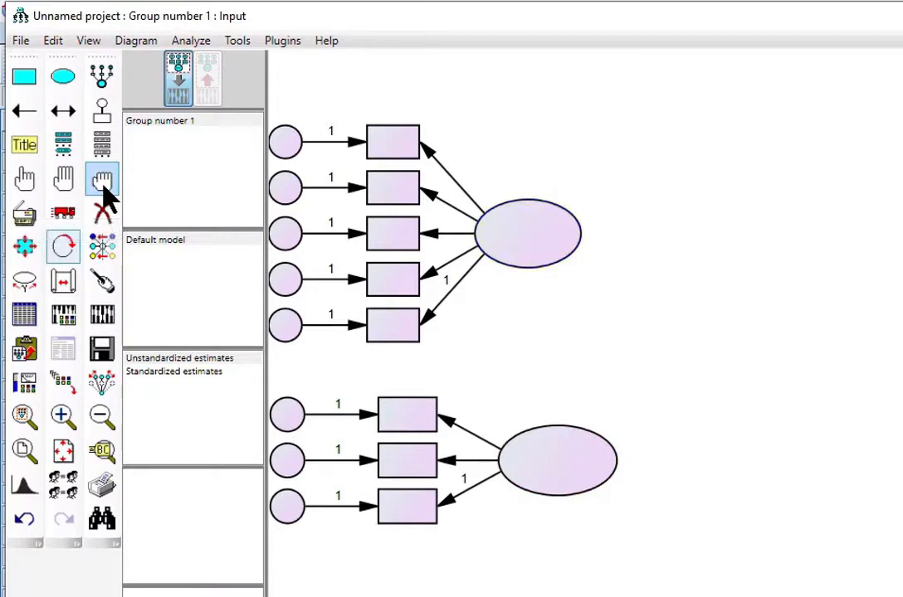
- Move both intact factor structures further right on the page
{"action": "left_click", "coordinate": [67, 217]}
{"action": "left_click", "coordinate": [106, 384]}
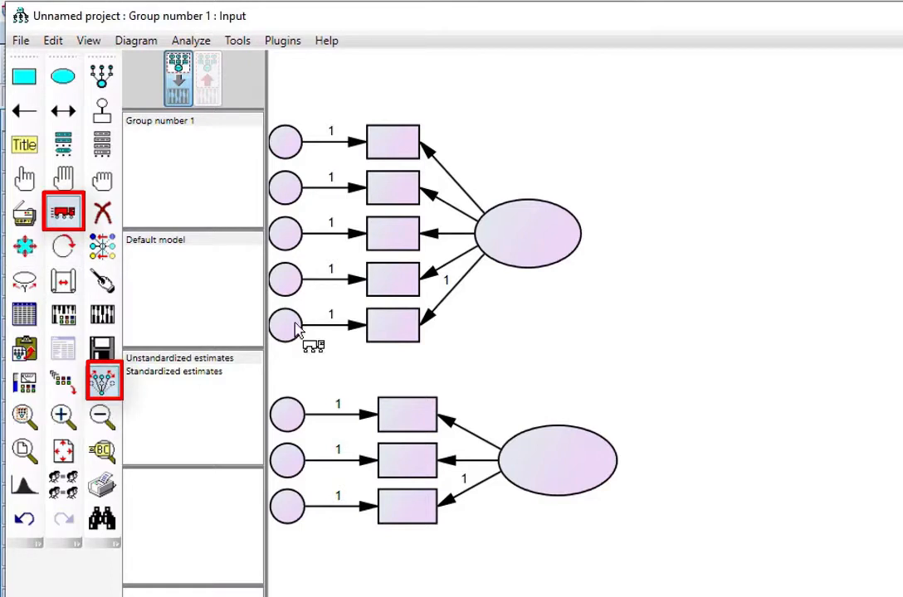
{"action": "left_click_drag", "start_coordinate": [540, 231], "coordinate": [678, 260]}
{"action": "left_click_drag", "start_coordinate": [547, 447], "coordinate": [673, 455]}
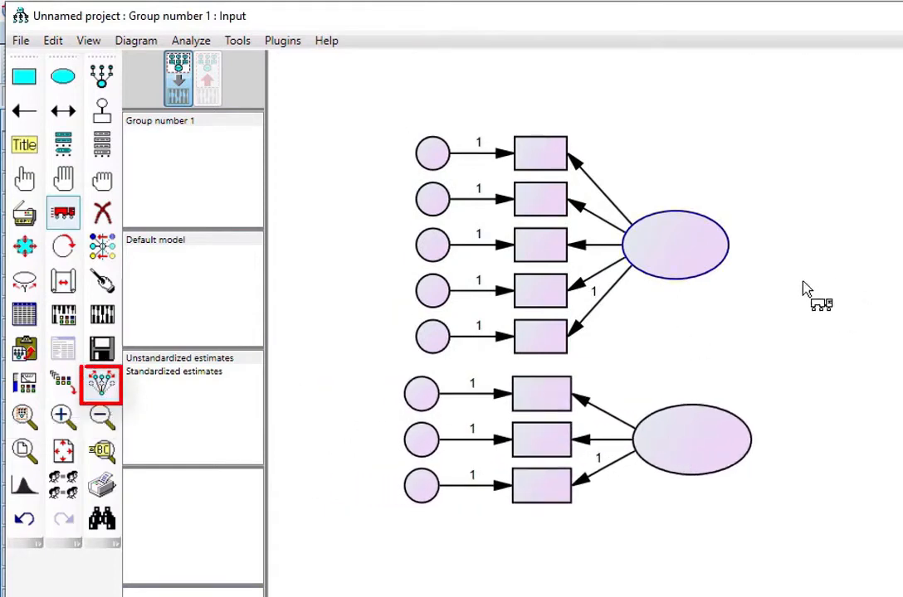
{"action": "left_click_drag", "start_coordinate": [710, 255], "coordinate": [807, 259]}
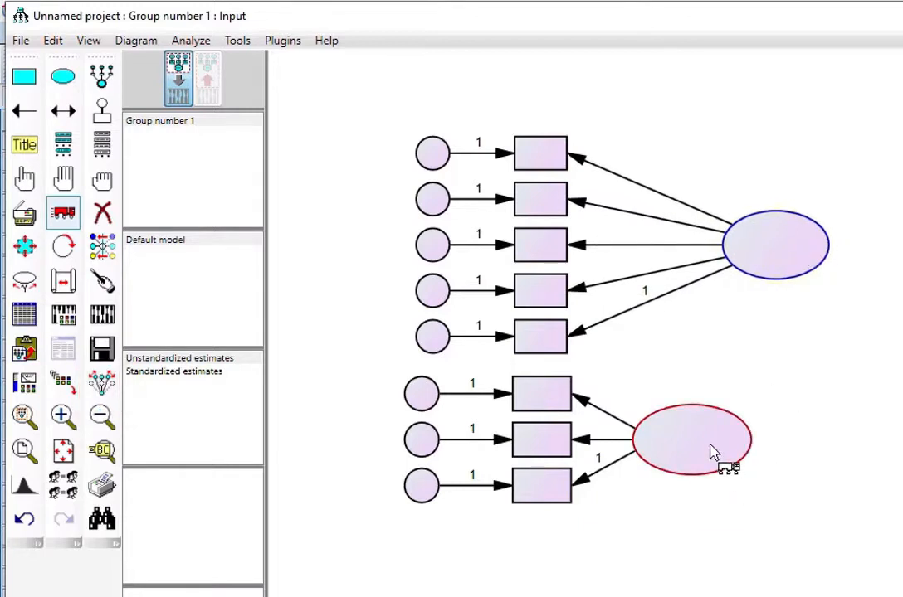
{"action": "left_click_drag", "start_coordinate": [715, 454], "coordinate": [806, 454]}
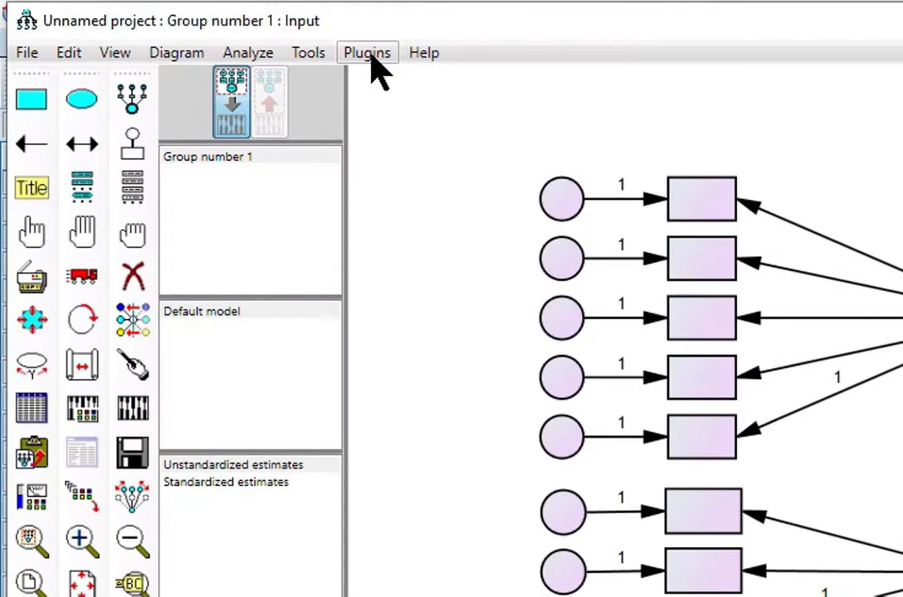
- Run Name Unobserved Variables to label errors e1–e8 and factors F1 and F2
{"action": "left_click", "coordinate": [284, 43]}
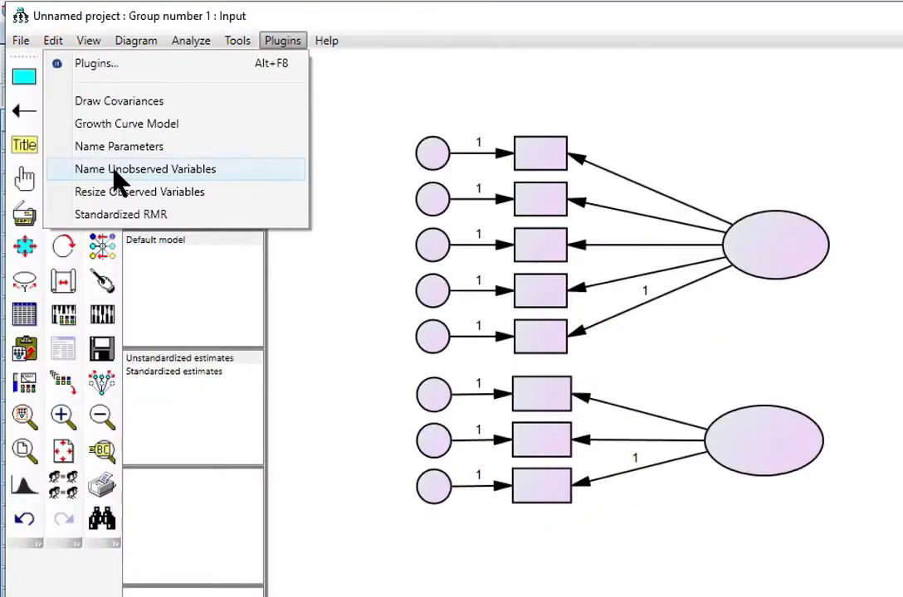
{"action": "left_click", "coordinate": [116, 168]}
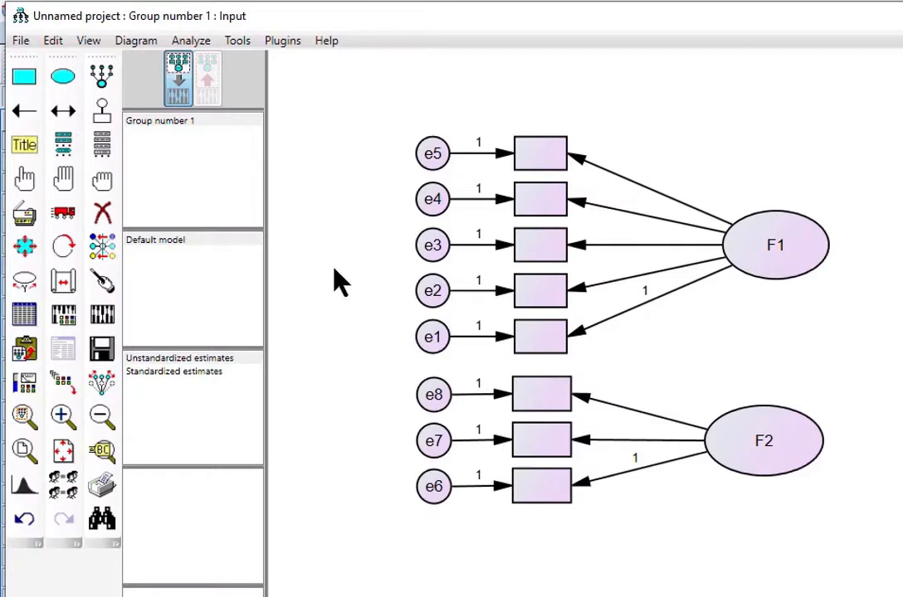
- Assign Prestige, Arome, MarqueFabricant, Anciennete, Gout to F1's boxes and TauxAlcool, Prix, Quantite to F2's
{"action": "left_click", "coordinate": [102, 148]}
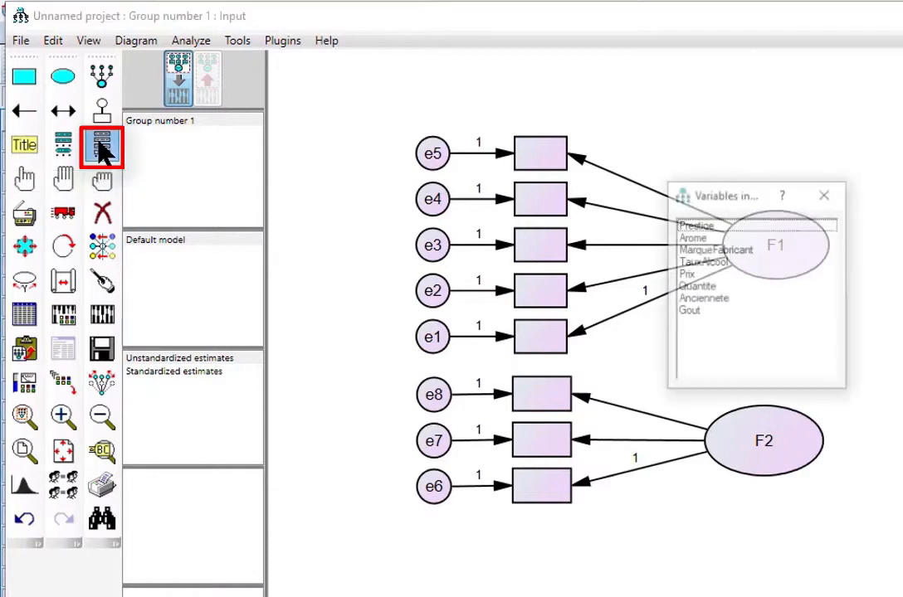
{"action": "left_click_drag", "start_coordinate": [721, 207], "coordinate": [261, 198]}
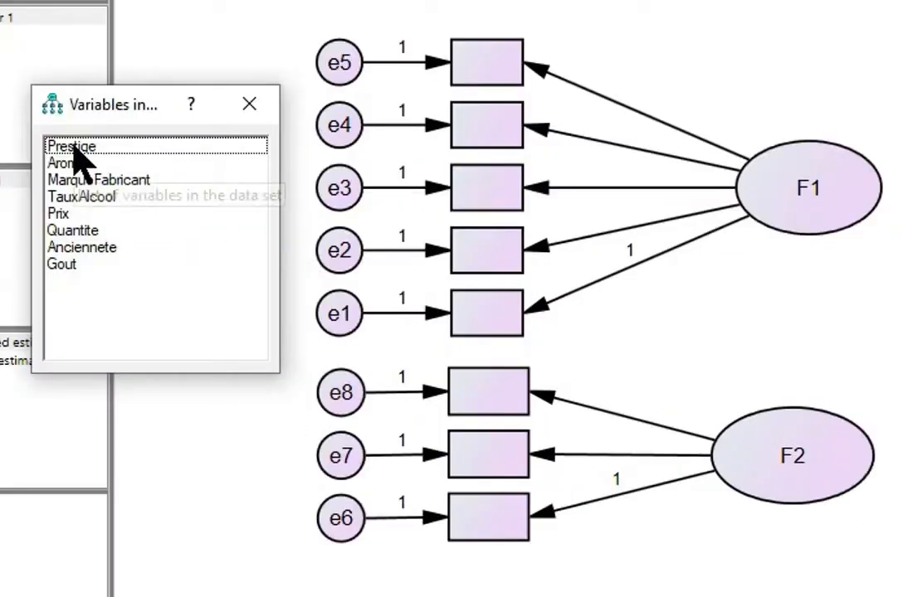
{"action": "left_click_drag", "start_coordinate": [73, 146], "coordinate": [508, 64]}
{"action": "left_click_drag", "start_coordinate": [73, 166], "coordinate": [496, 123]}
{"action": "left_click_drag", "start_coordinate": [106, 179], "coordinate": [484, 196]}
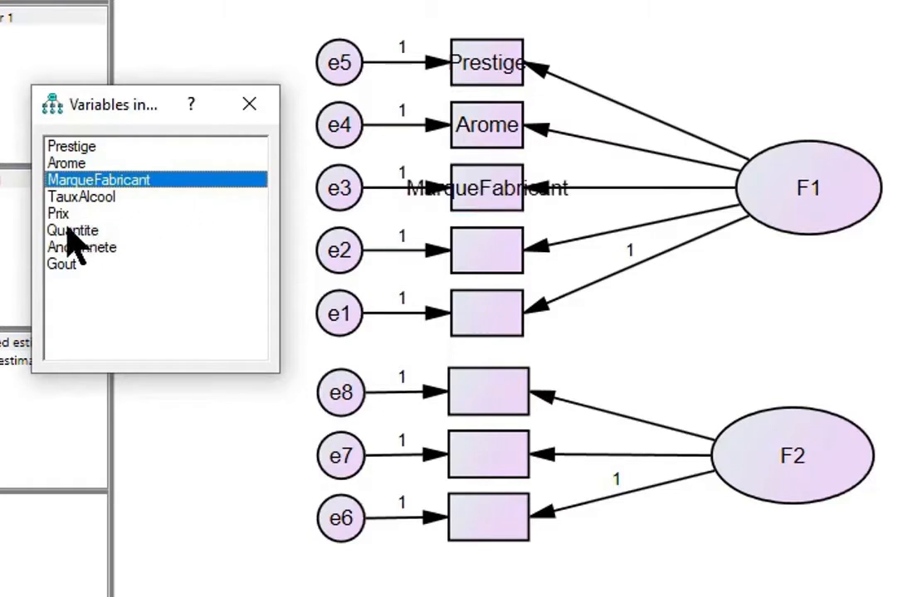
{"action": "left_click_drag", "start_coordinate": [91, 195], "coordinate": [477, 402]}
{"action": "left_click_drag", "start_coordinate": [93, 213], "coordinate": [486, 476]}
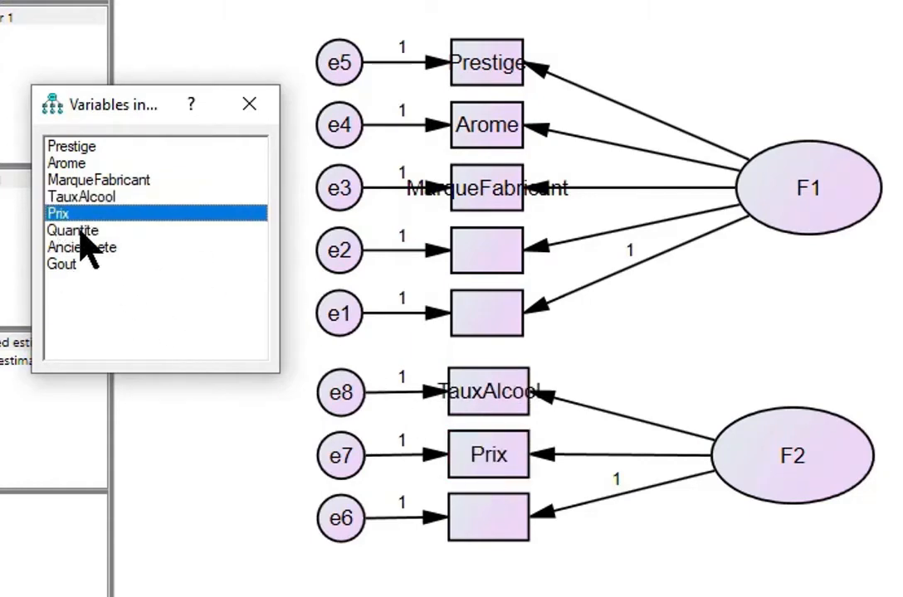
{"action": "left_click_drag", "start_coordinate": [76, 232], "coordinate": [494, 522]}
{"action": "left_click_drag", "start_coordinate": [73, 249], "coordinate": [467, 254]}
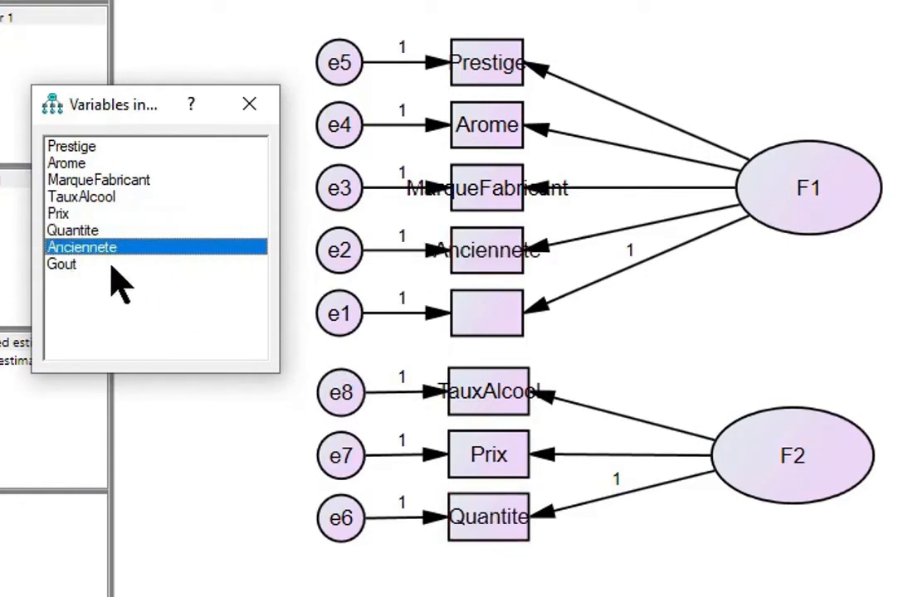
{"action": "left_click_drag", "start_coordinate": [54, 269], "coordinate": [499, 326]}
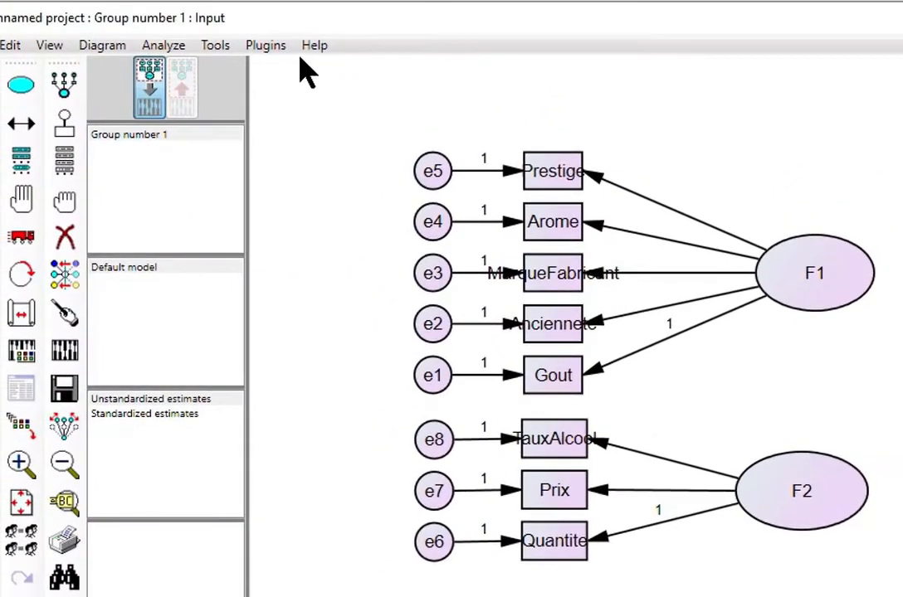
- Run the Resize Observed Variables plugin so every variable name fits its box
{"action": "left_click", "coordinate": [267, 48]}
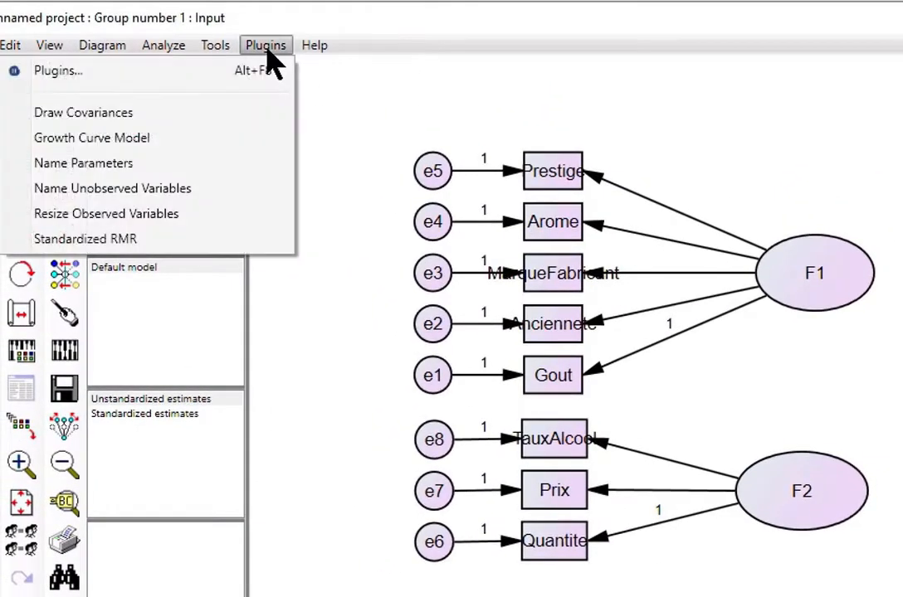
{"action": "left_click", "coordinate": [150, 217]}
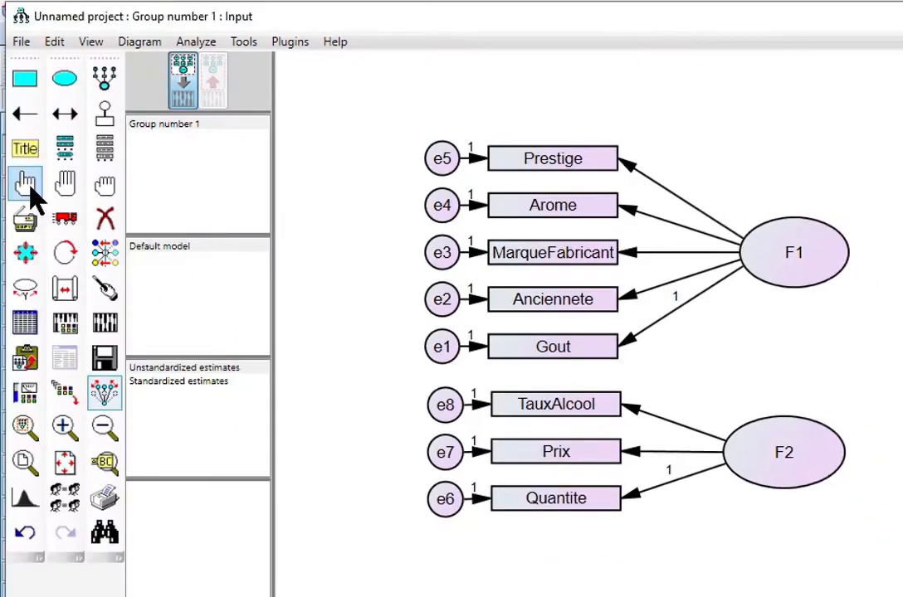
- Select F1 and F2 and connect them with the Draw Covariances plugin
{"action": "left_click", "coordinate": [25, 184]}
{"action": "left_click", "coordinate": [802, 266]}
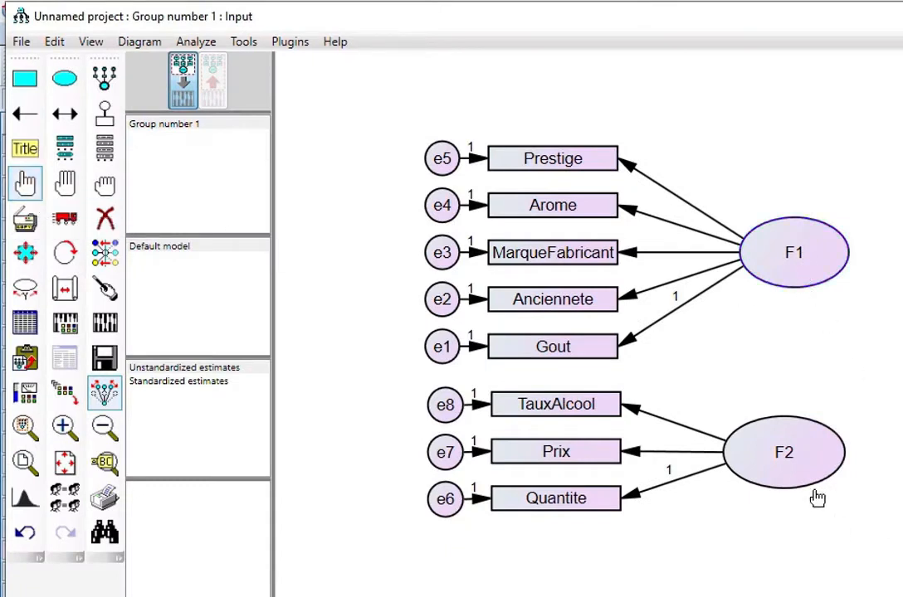
{"action": "left_click", "coordinate": [796, 471]}
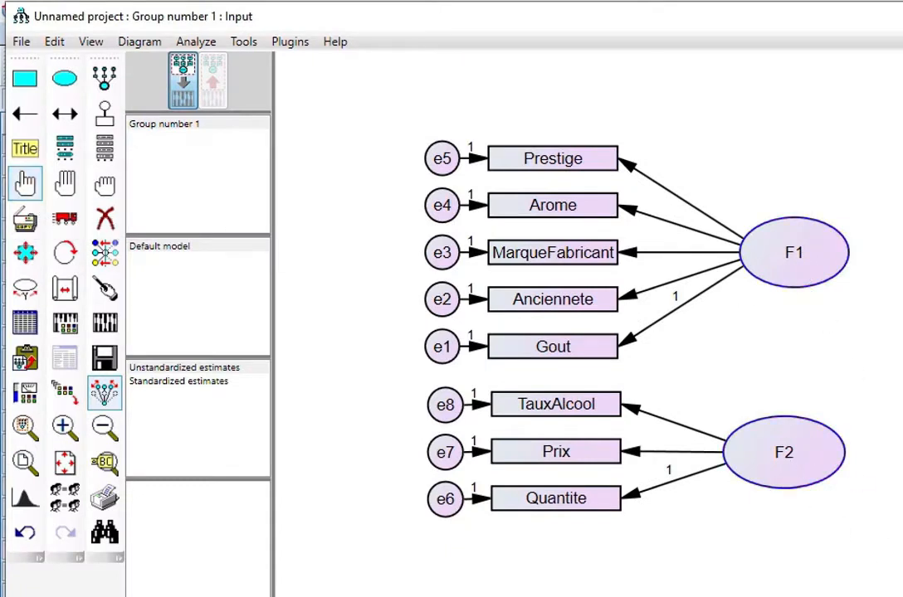
{"action": "left_click", "coordinate": [292, 43]}
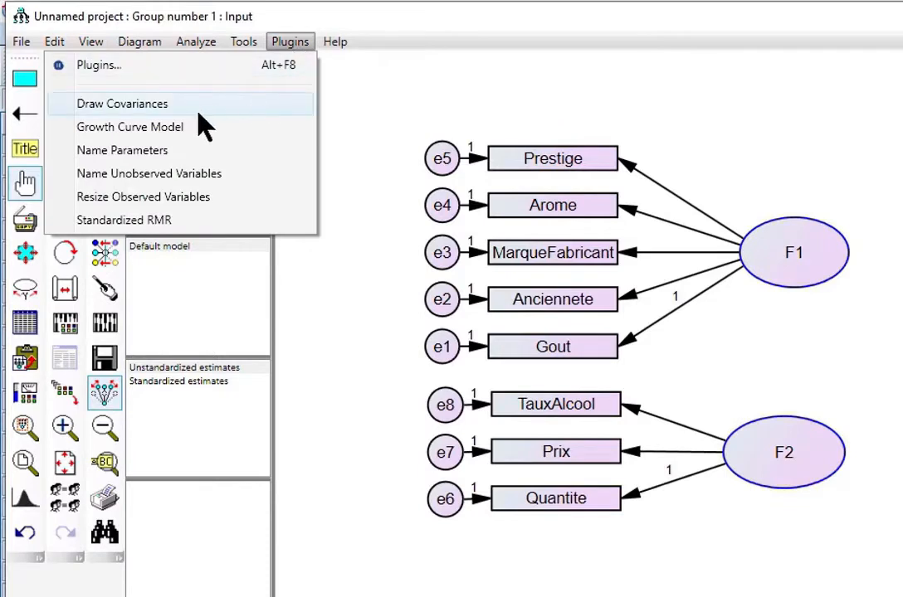
{"action": "left_click", "coordinate": [150, 106]}
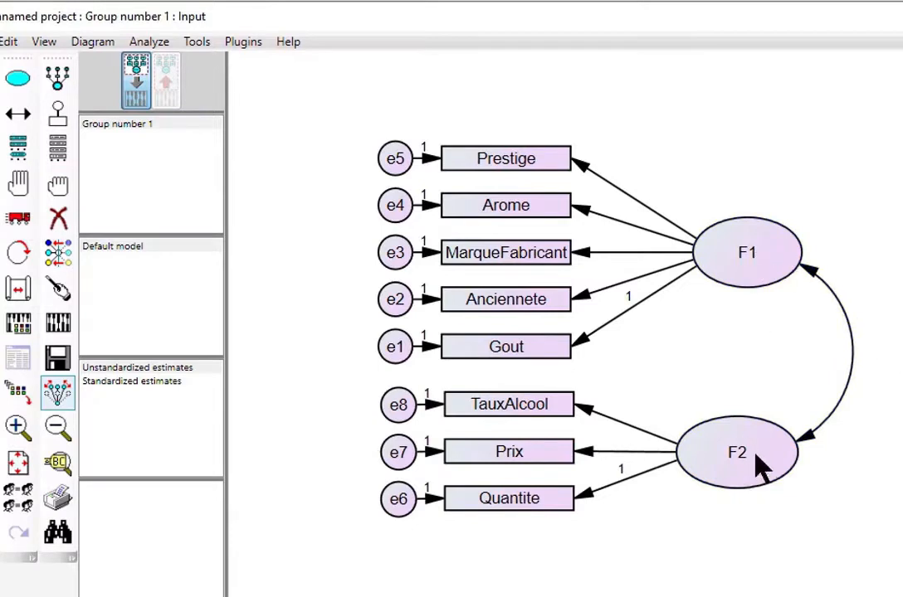
- Rename factor F1 to Degustateur in its Object Properties
{"action": "double_click", "coordinate": [757, 259]}
{"action": "left_click_drag", "start_coordinate": [740, 511], "coordinate": [545, 342]}
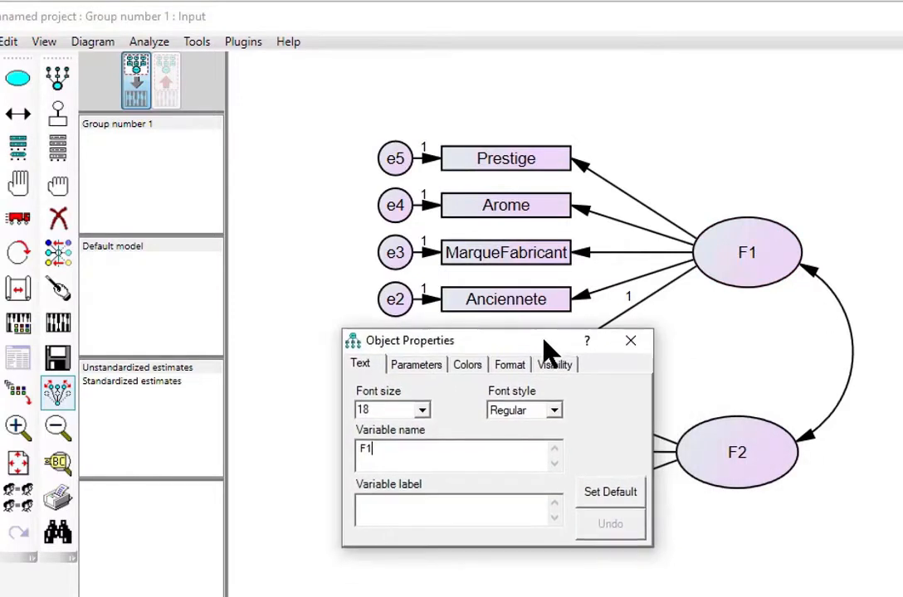
{"action": "key", "text": "BackSpace"}
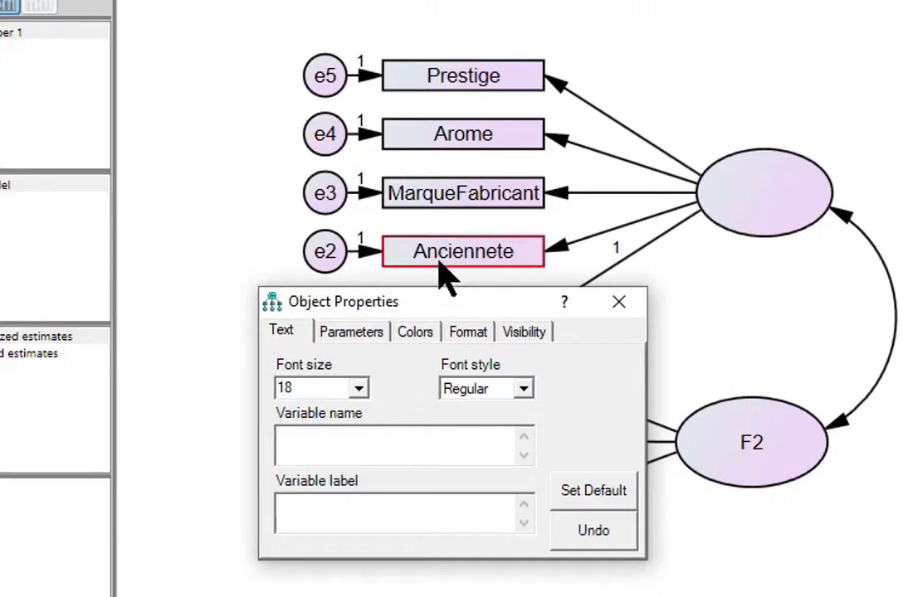
{"action": "left_click_drag", "start_coordinate": [455, 303], "coordinate": [105, 256]}
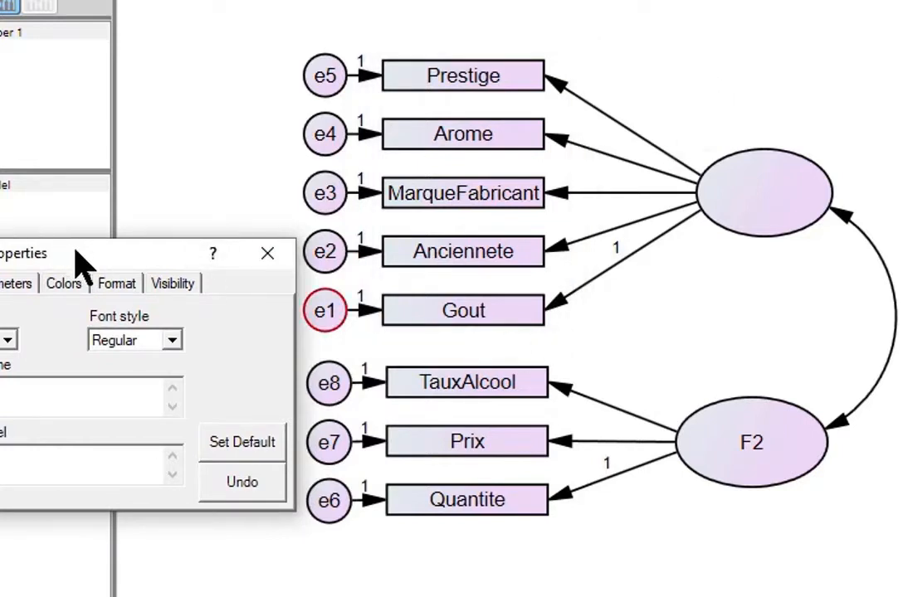
{"action": "left_click_drag", "start_coordinate": [75, 250], "coordinate": [288, 306]}
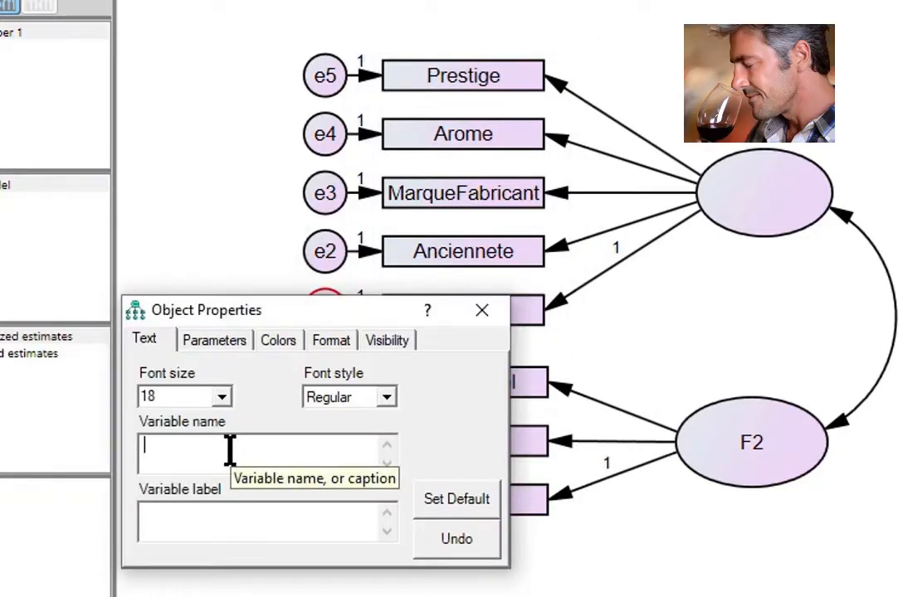
{"action": "type", "text": "egustat"}
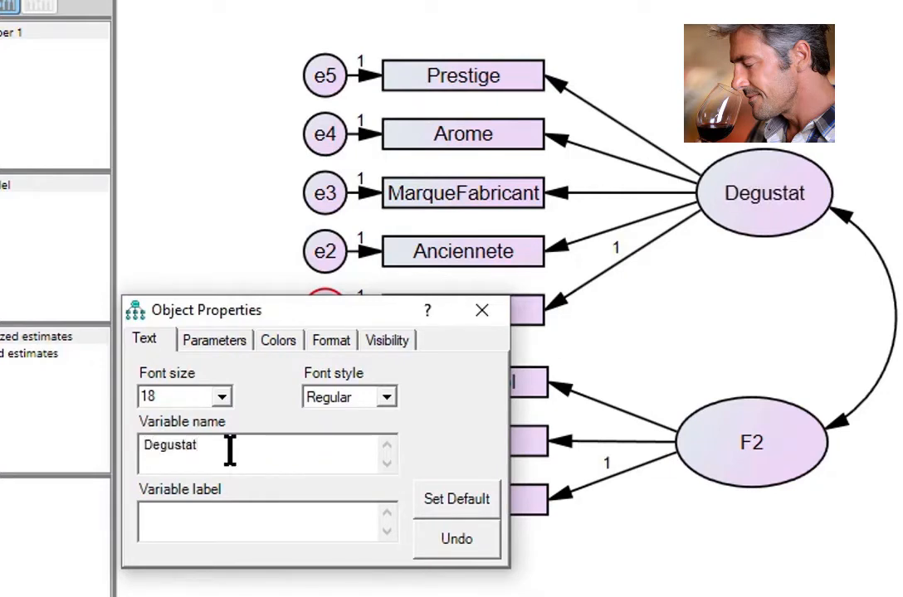
{"action": "type", "text": "eur"}
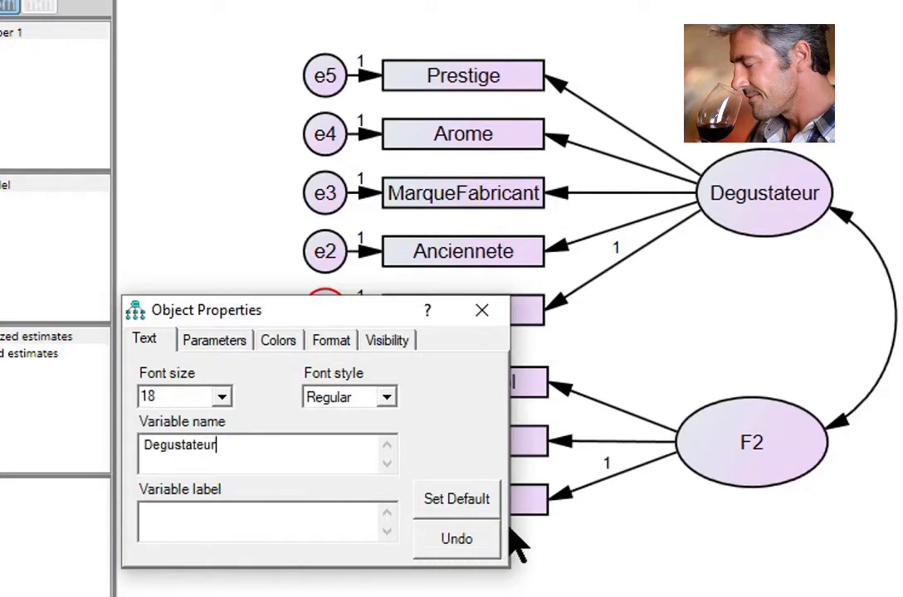
{"action": "mouse_move", "coordinate": [340, 314]}
{"action": "left_mouse_down"}
{"action": "mouse_move", "coordinate": [141, 227]}
{"action": "mouse_move", "coordinate": [121, 194]}
{"action": "left_mouse_up"}
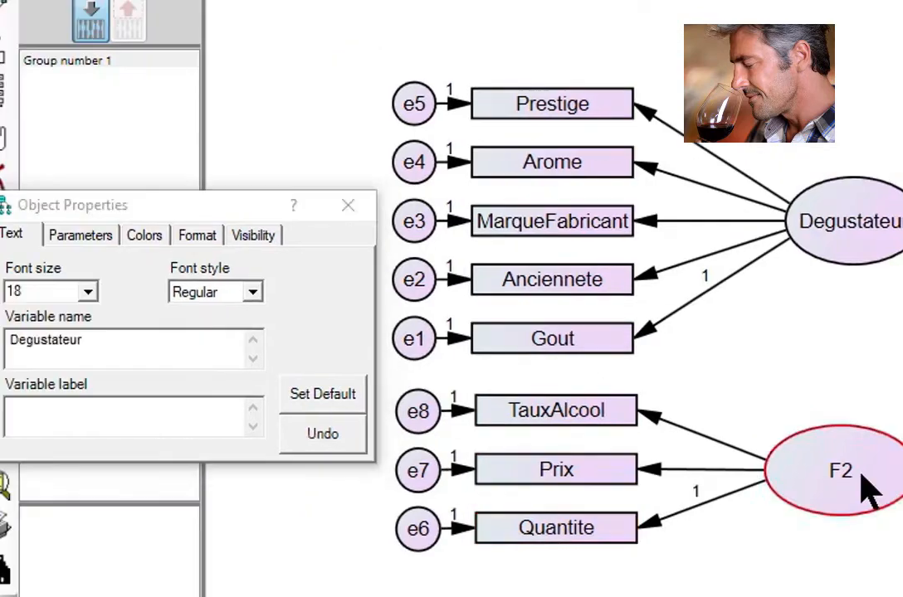
- Rename factor F2 to Buveur and close Object Properties
{"action": "left_click", "coordinate": [780, 457]}
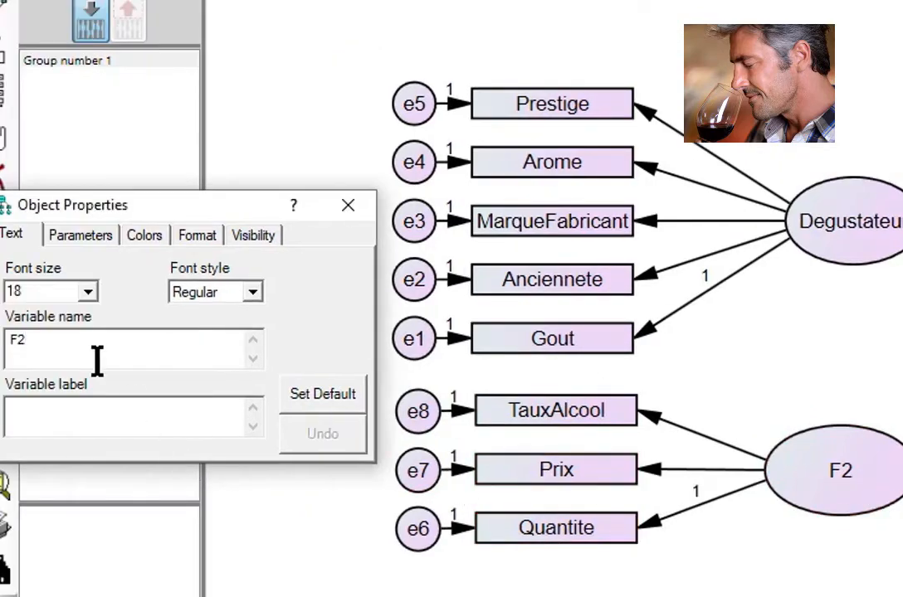
{"action": "double_click", "coordinate": [16, 340]}
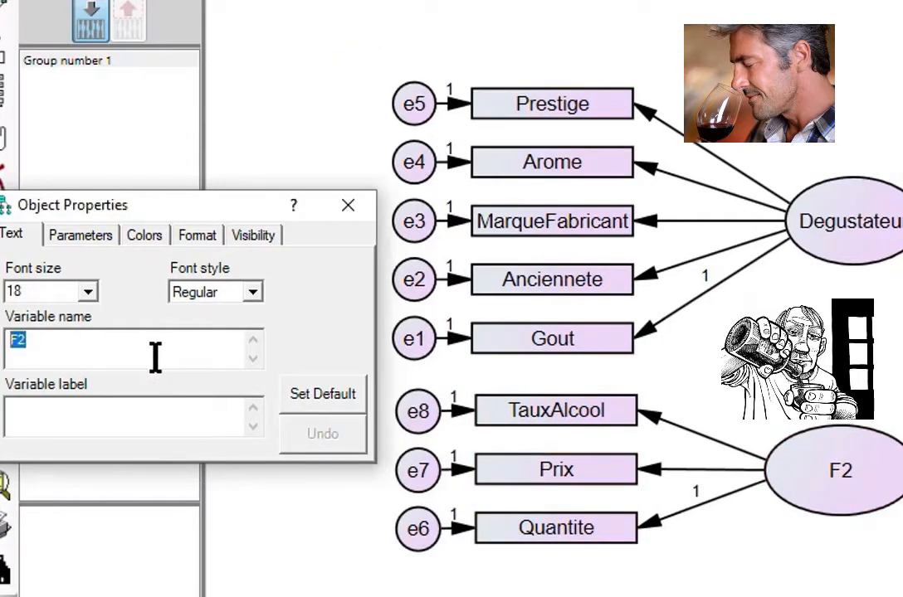
{"action": "type", "text": "Buveur"}
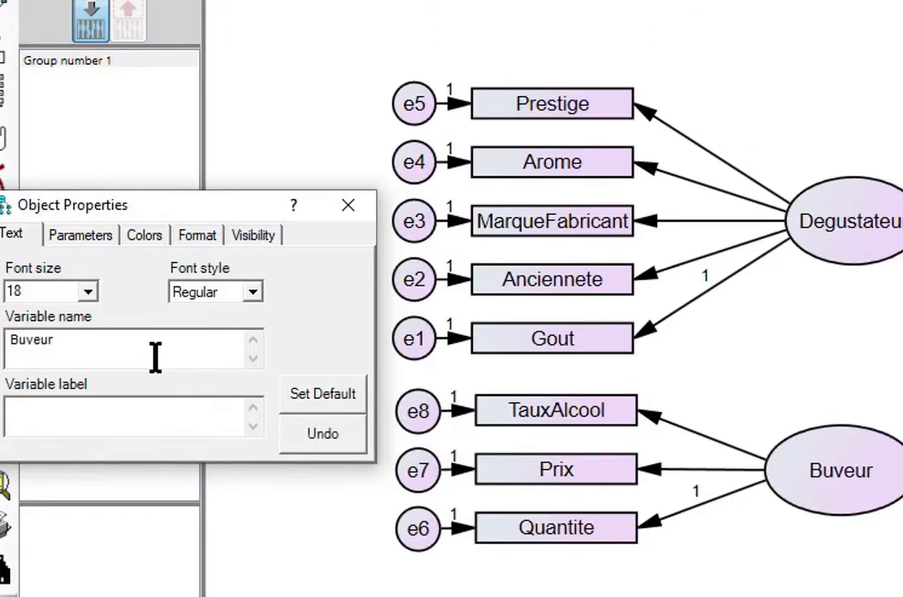
{"action": "left_click", "coordinate": [349, 206]}
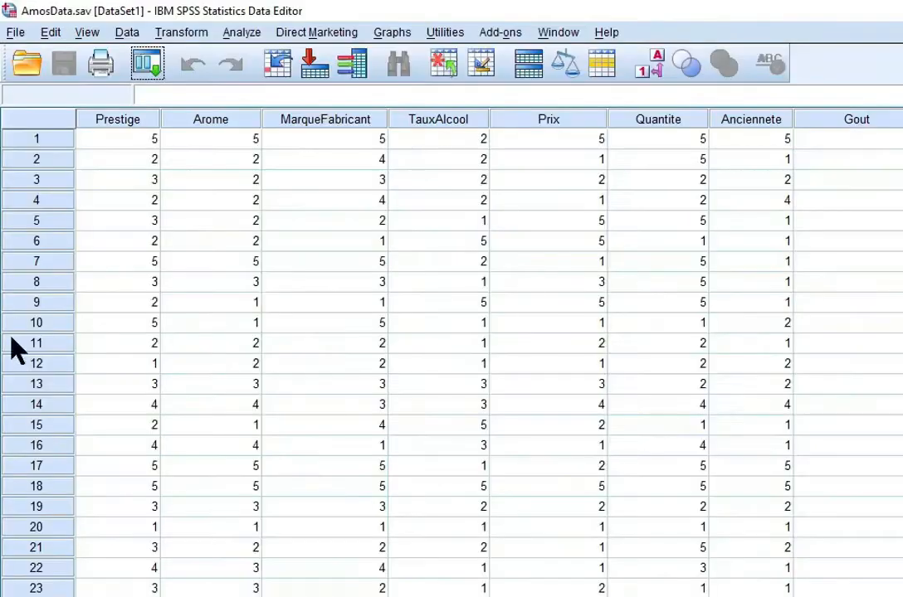
{"action": "scroll", "coordinate": [306, 427], "scroll_direction": "down", "scroll_amount": 12}
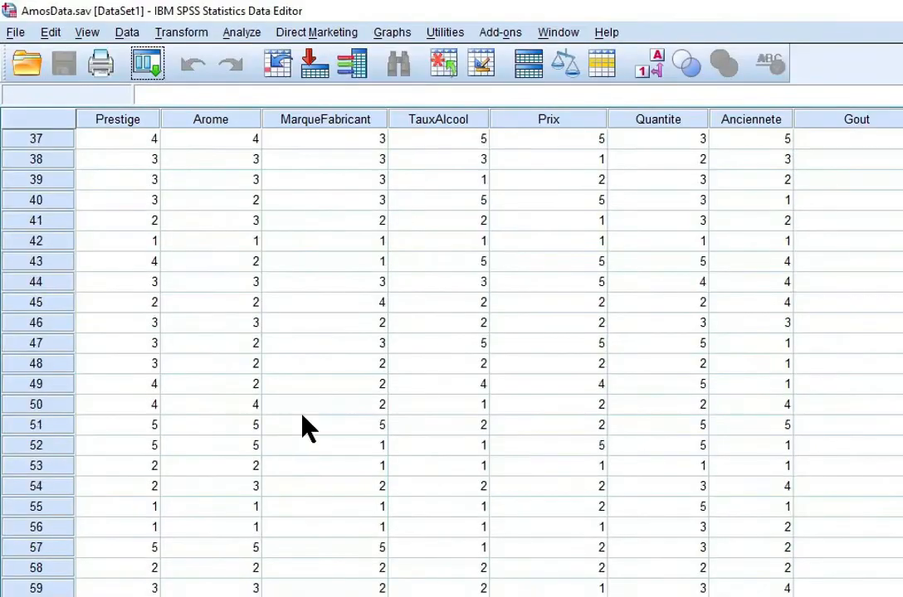
{"action": "scroll", "coordinate": [309, 428], "scroll_direction": "up", "scroll_amount": 9}
{"action": "scroll", "coordinate": [308, 427], "scroll_direction": "up", "scroll_amount": 3}
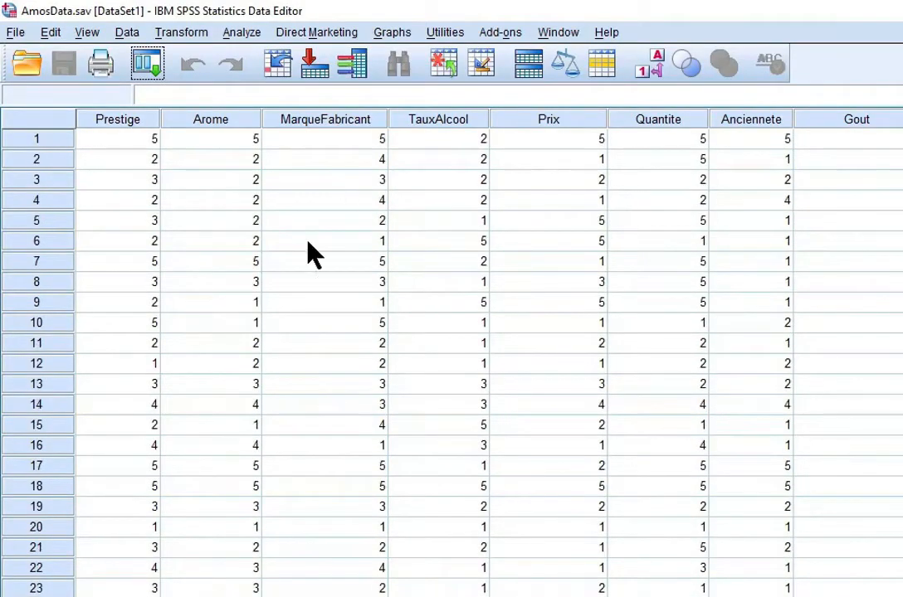
{"action": "scroll", "coordinate": [309, 427], "scroll_direction": "down", "scroll_amount": 12}
{"action": "scroll", "coordinate": [307, 427], "scroll_direction": "up", "scroll_amount": 8}
{"action": "scroll", "coordinate": [307, 428], "scroll_direction": "up", "scroll_amount": 4}
{"action": "scroll", "coordinate": [306, 424], "scroll_direction": "down", "scroll_amount": 12}
{"action": "scroll", "coordinate": [307, 428], "scroll_direction": "up", "scroll_amount": 5}
{"action": "scroll", "coordinate": [306, 427], "scroll_direction": "up", "scroll_amount": 7}
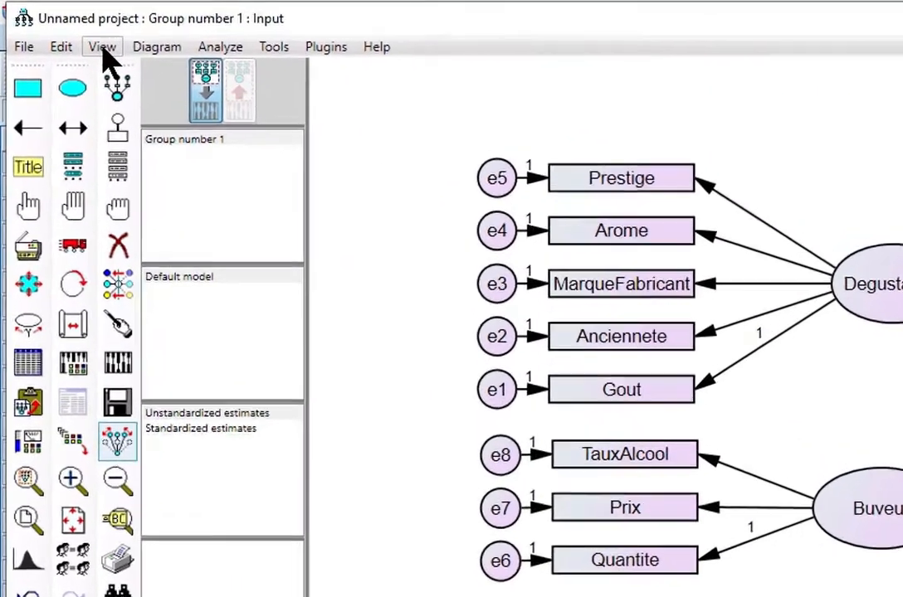
- Tick Squared multiple correlations and Modification indices in the Analysis Properties output options
{"action": "left_click", "coordinate": [86, 40]}
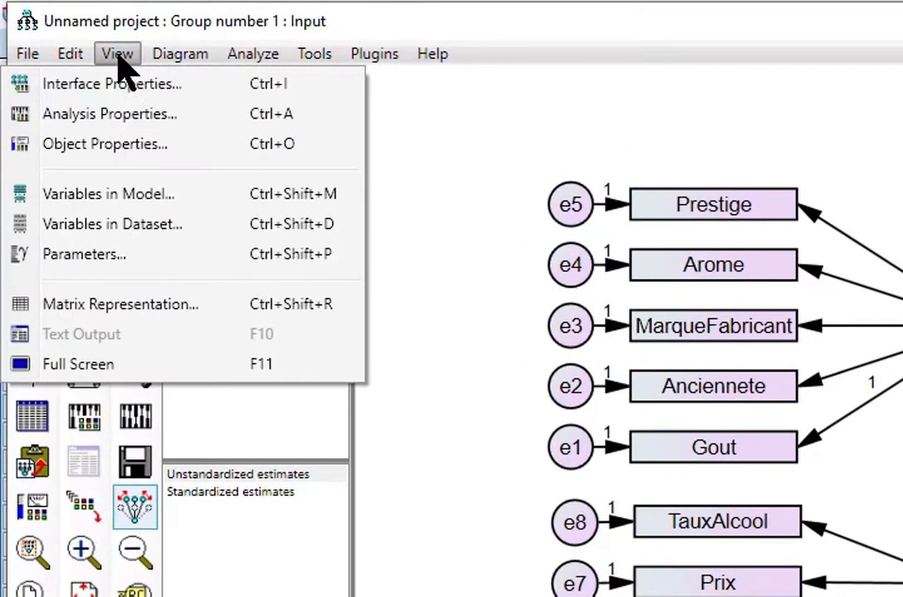
{"action": "left_click", "coordinate": [67, 116]}
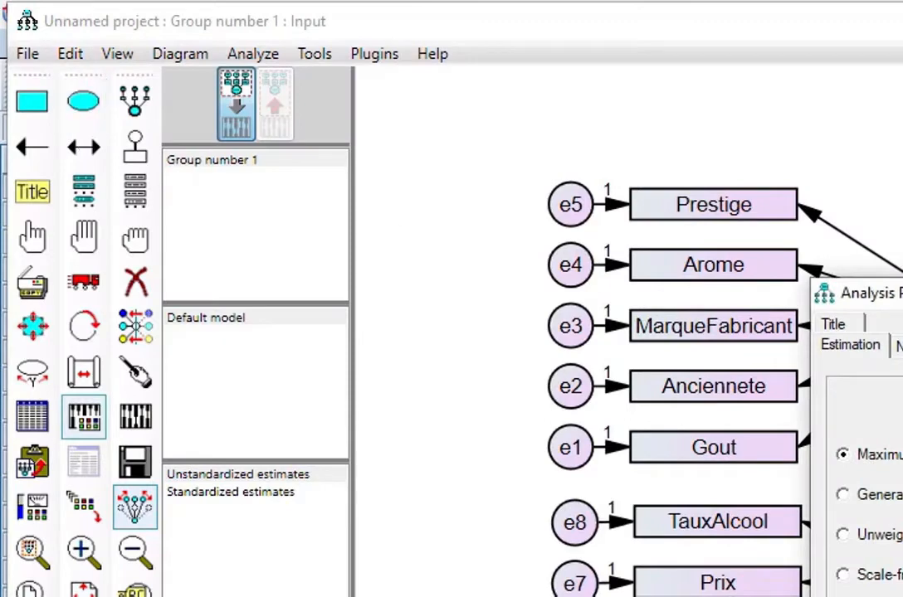
{"action": "left_click_drag", "start_coordinate": [896, 292], "coordinate": [634, 310]}
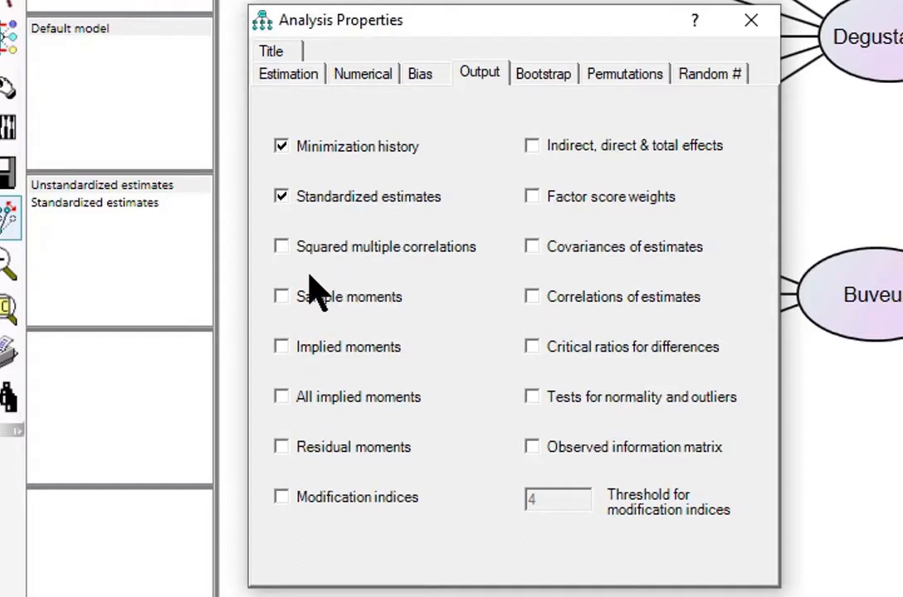
{"action": "left_click", "coordinate": [281, 247]}
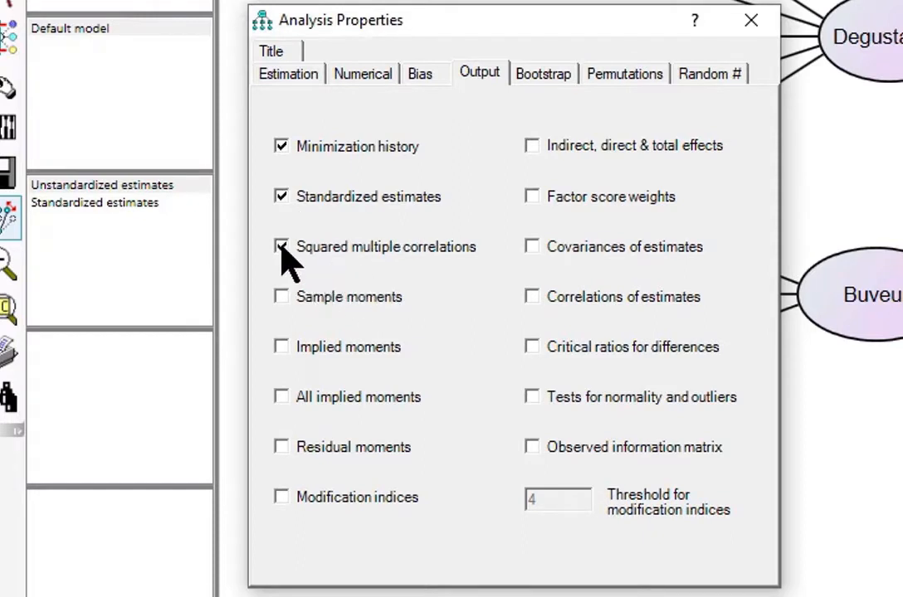
{"action": "left_click", "coordinate": [282, 498]}
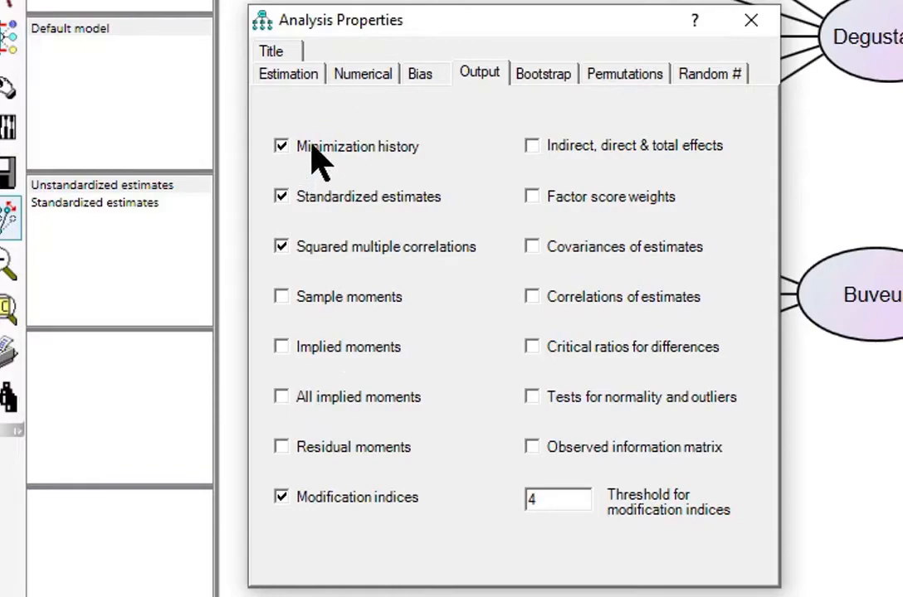
{"action": "left_click", "coordinate": [751, 22]}
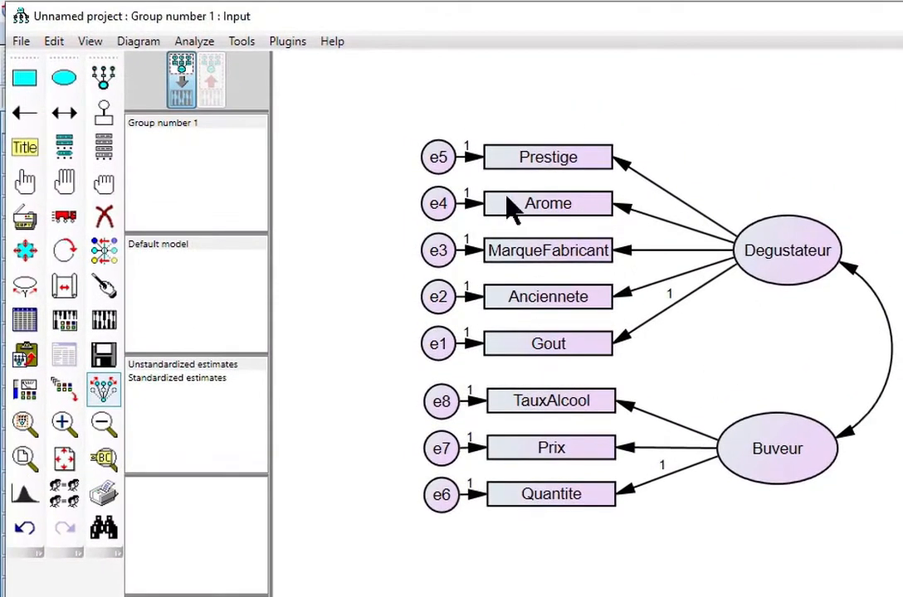
- Save the model to the Desktop as modele1.amw
{"action": "left_click", "coordinate": [20, 42]}
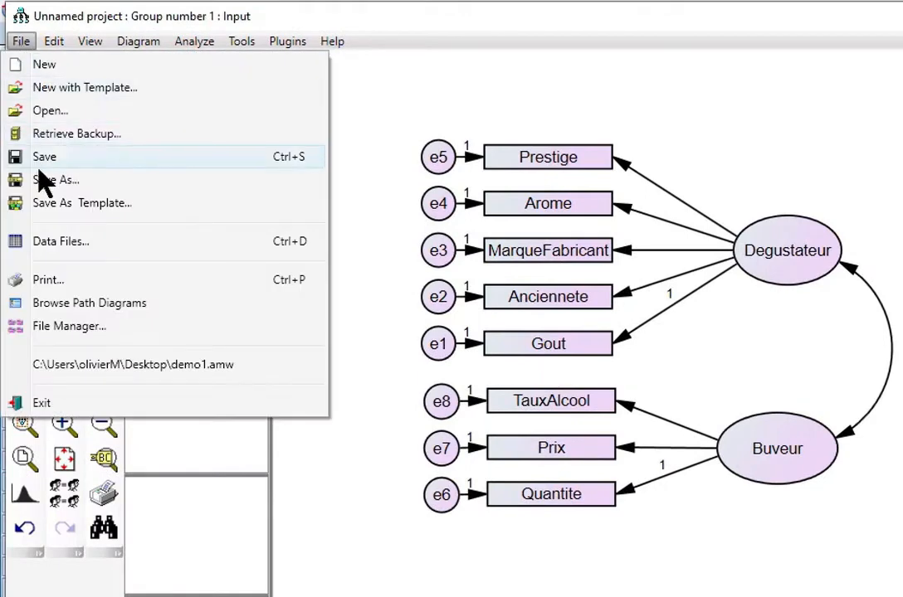
{"action": "left_click", "coordinate": [65, 181]}
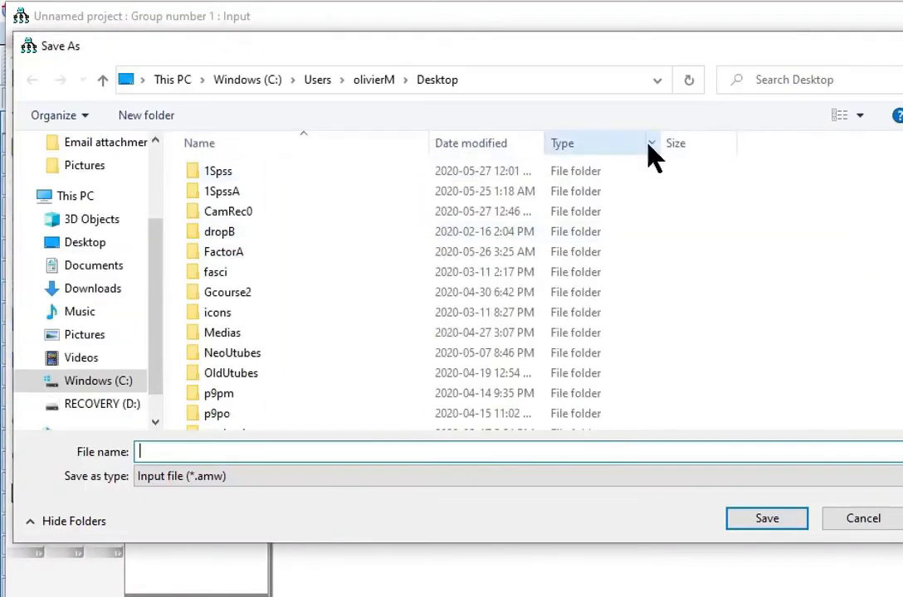
{"action": "left_click", "coordinate": [87, 365]}
{"action": "scroll", "coordinate": [871, 353], "scroll_direction": "down", "scroll_amount": 1}
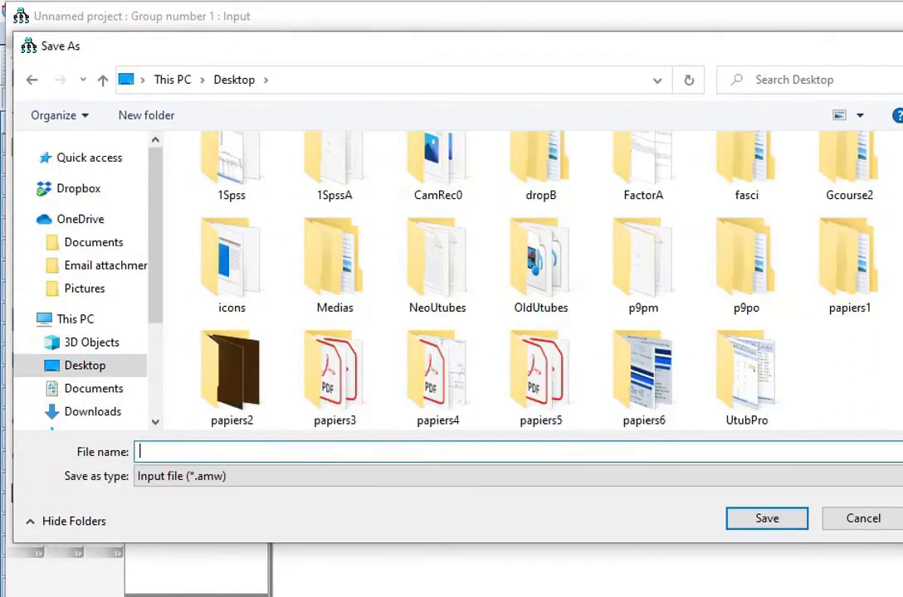
{"action": "type", "text": "modele1"}
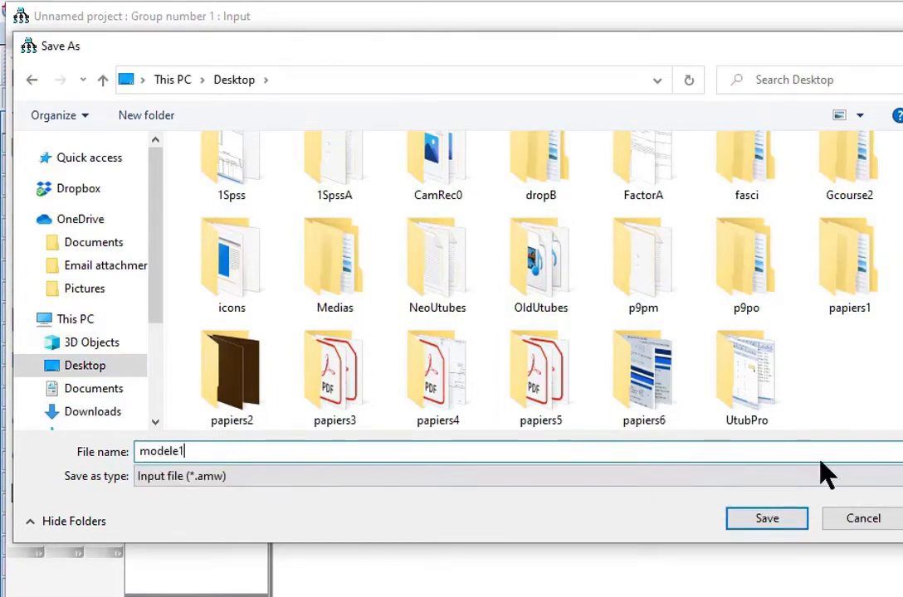
{"action": "left_click", "coordinate": [766, 521]}
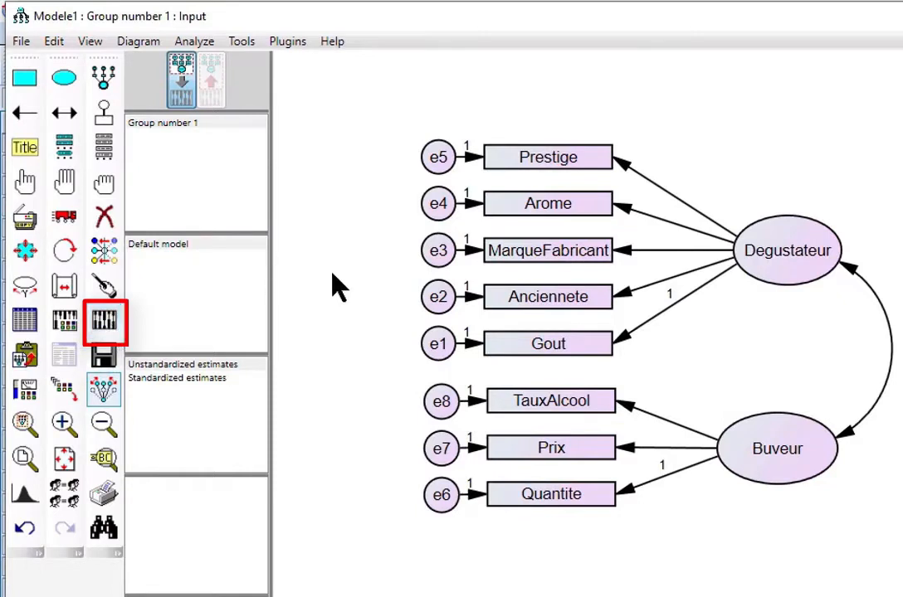
- Calculate estimates (chi-square 154.9) and display standardized loadings, R² and the .24 Degustateur–Buveur correlation
{"action": "left_click", "coordinate": [199, 45]}
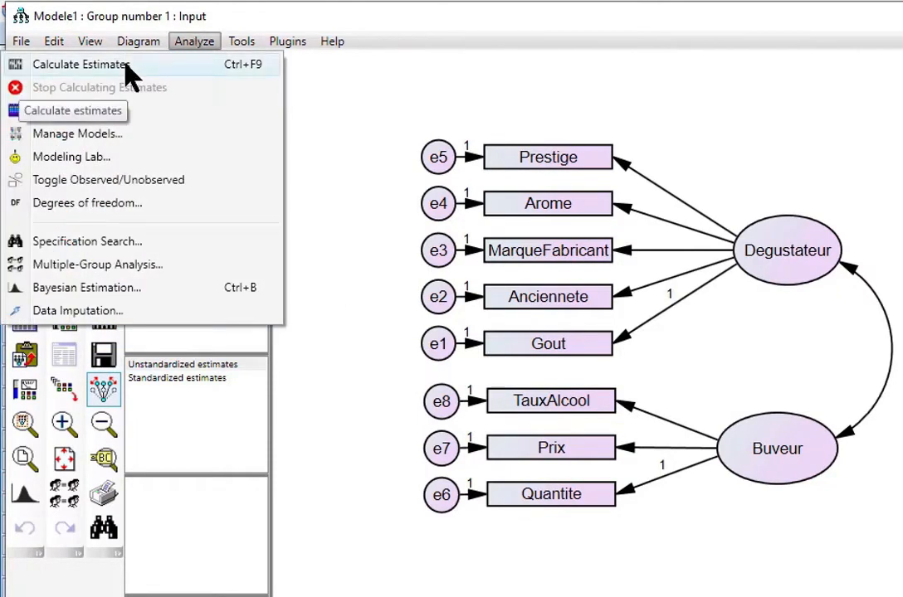
{"action": "left_click", "coordinate": [287, 241]}
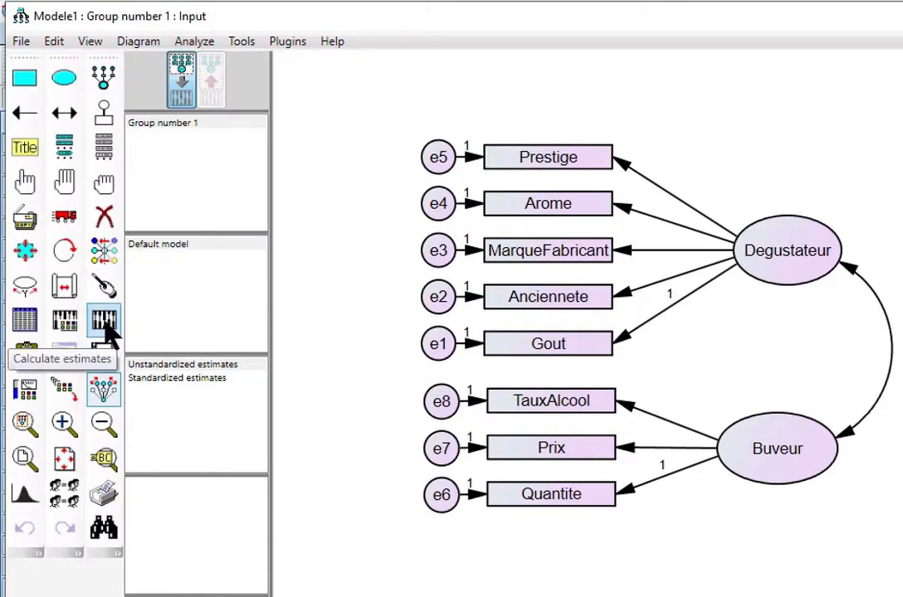
{"action": "left_click", "coordinate": [106, 324]}
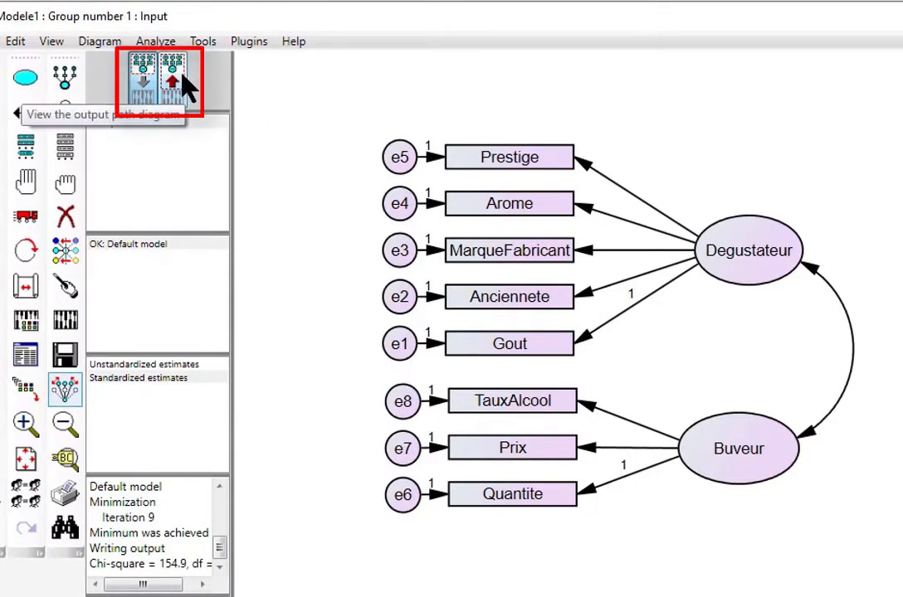
{"action": "left_click", "coordinate": [184, 83]}
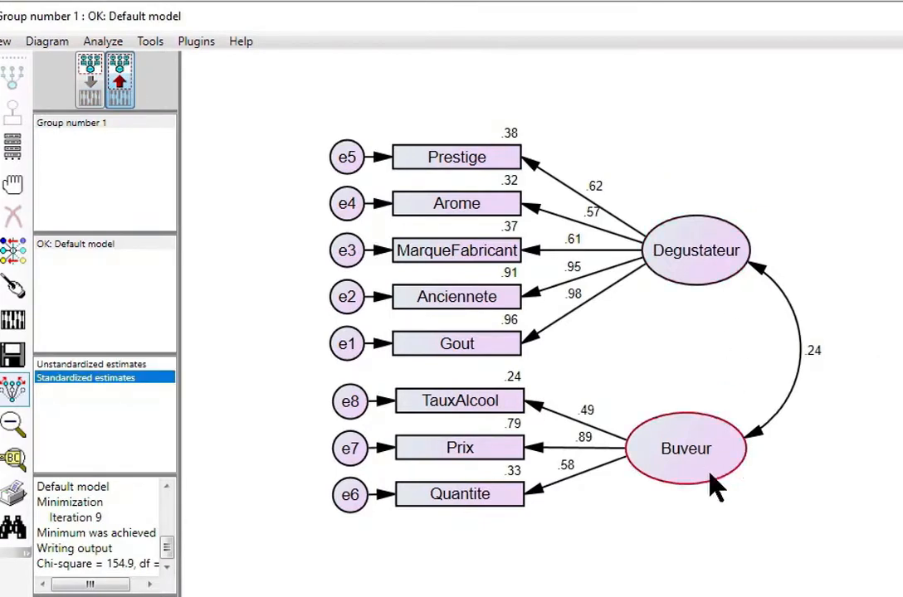
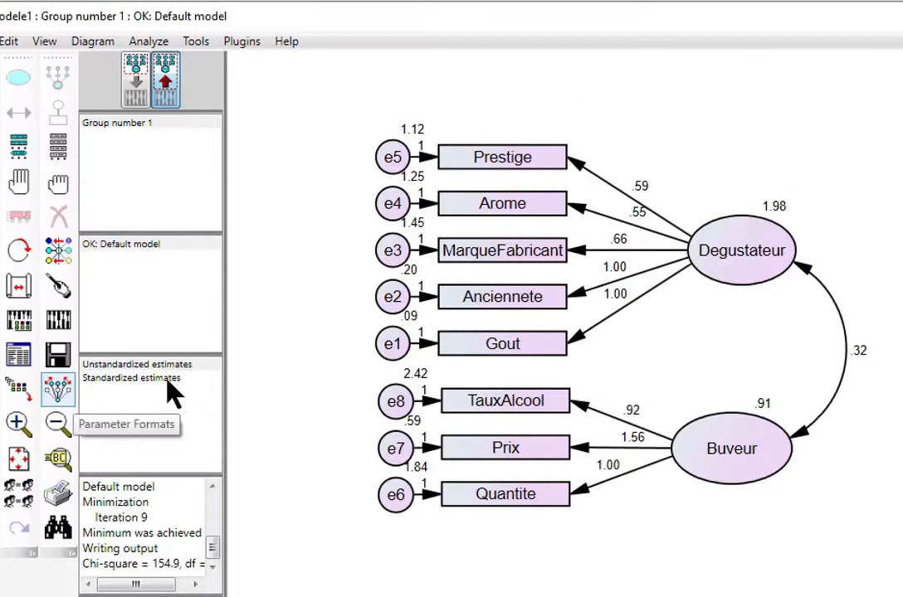
- Switch the diagram to standardized estimates, showing loadings .49–.98, R² values and the .24 factor correlation
{"action": "left_click", "coordinate": [169, 379]}
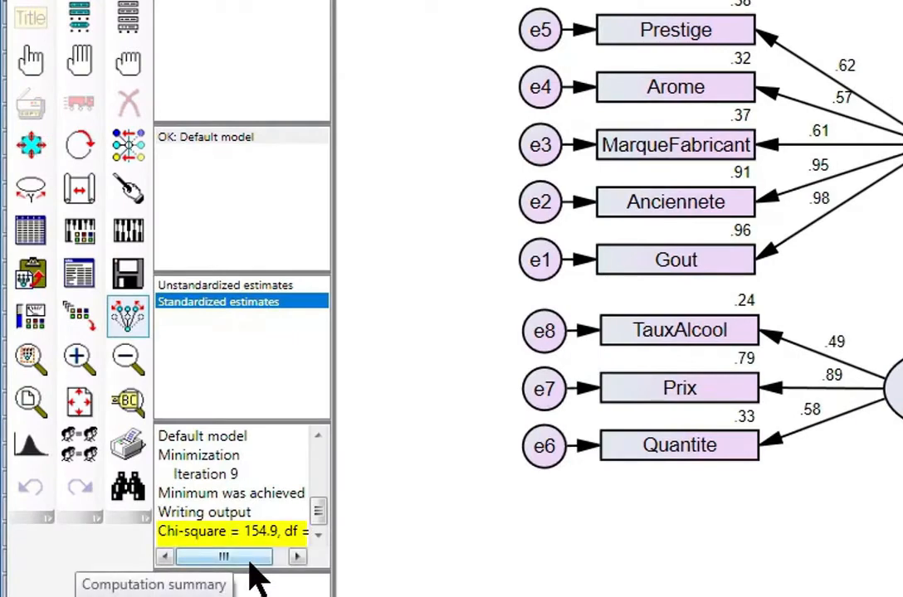
{"action": "mouse_move", "coordinate": [266, 551]}
{"action": "left_mouse_down"}
{"action": "mouse_move", "coordinate": [287, 557]}
{"action": "mouse_move", "coordinate": [270, 557]}
{"action": "left_mouse_up"}
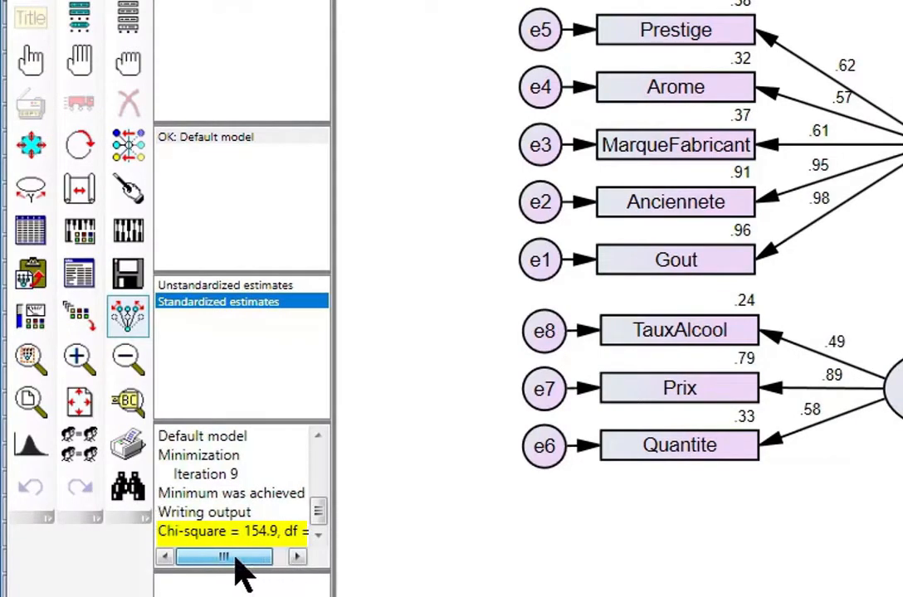
- Open the text output at Notes for Model: 36 sample moments, 17 parameters, 19 df, chi-square 154.904
{"action": "left_click", "coordinate": [80, 280]}
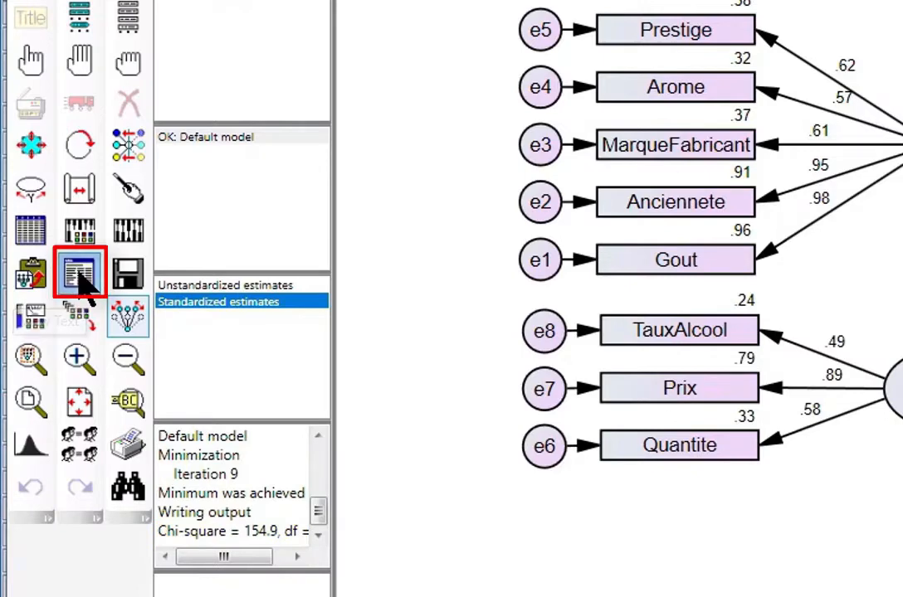
{"action": "left_click", "coordinate": [770, 264]}
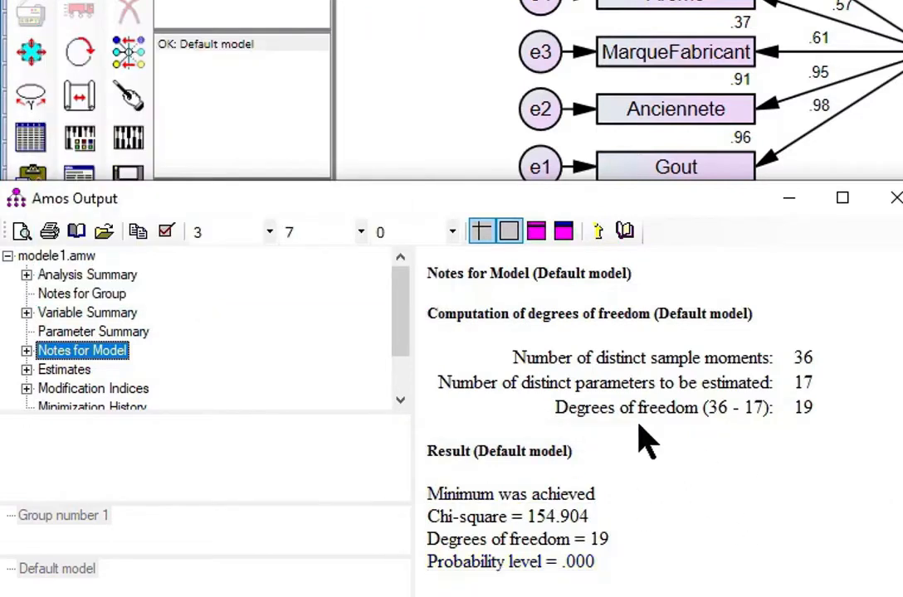
{"action": "left_click", "coordinate": [788, 202]}
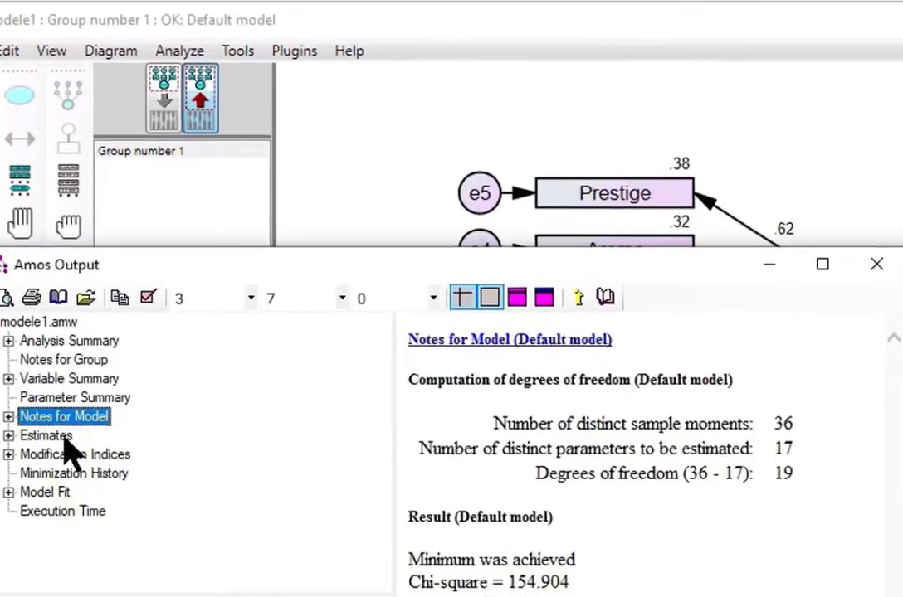
- Review the Estimates tables, from regression weights down to squared multiple correlations (.241 TauxAlcool to .958 Gout)
{"action": "left_click", "coordinate": [61, 451]}
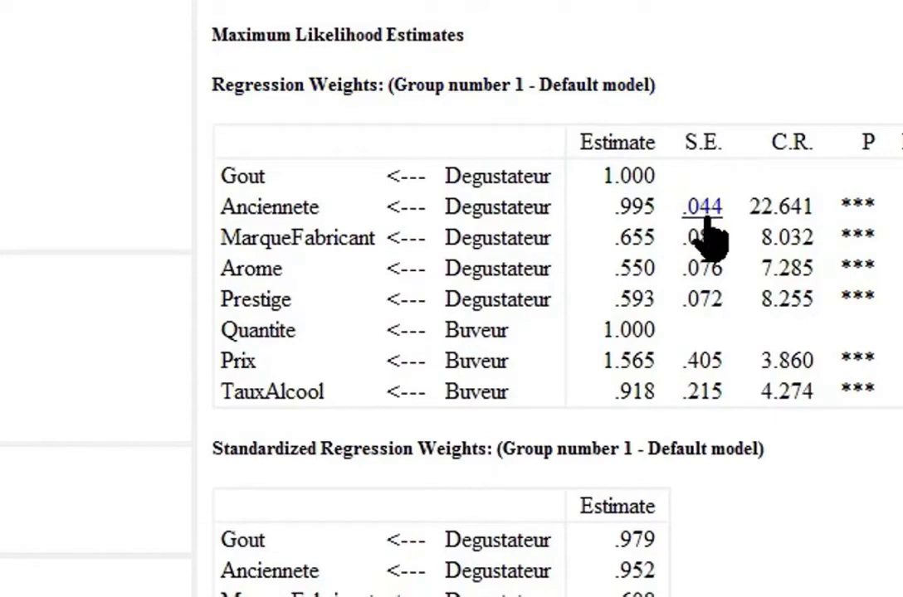
{"action": "scroll", "coordinate": [874, 347], "scroll_direction": "down", "scroll_amount": 6}
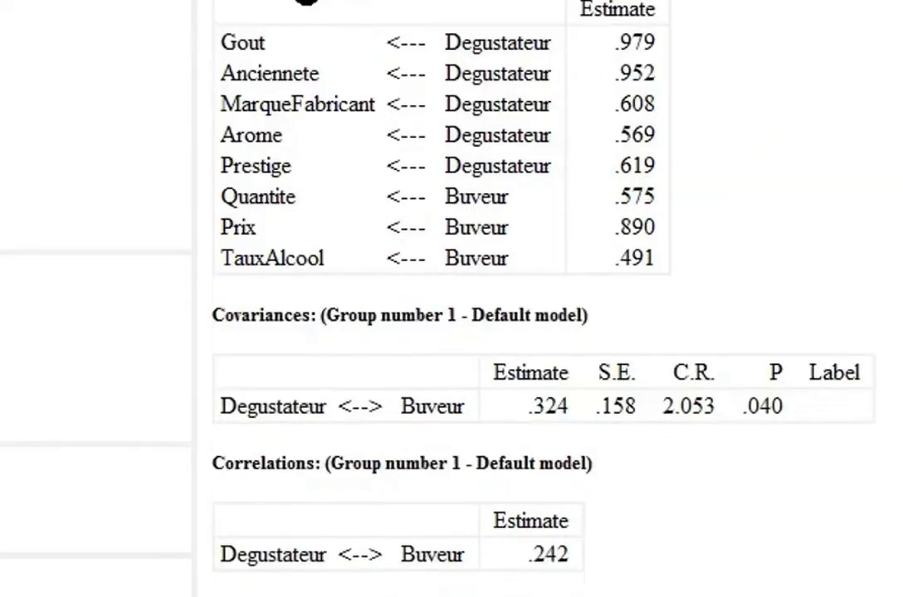
{"action": "scroll", "coordinate": [307, 56], "scroll_direction": "up", "scroll_amount": 1}
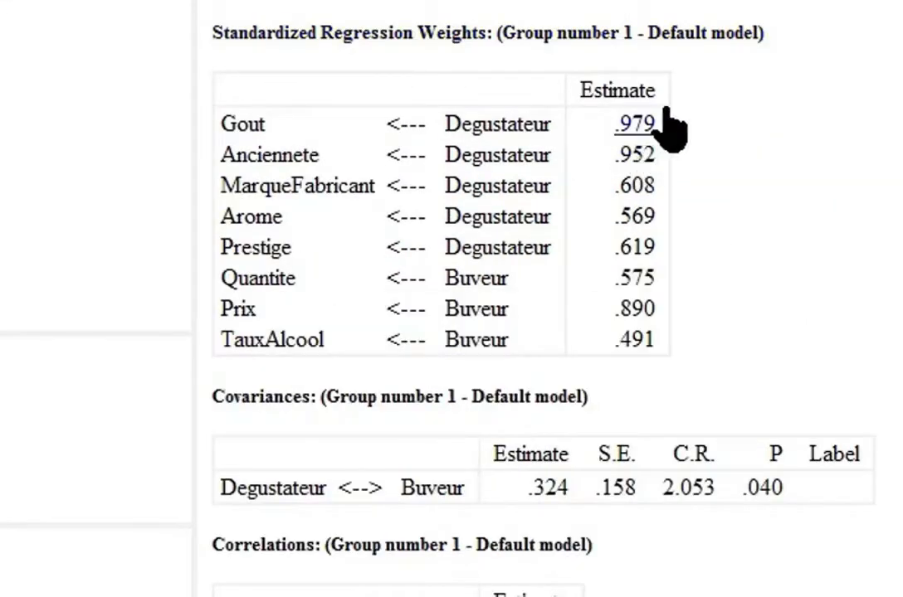
{"action": "scroll", "coordinate": [291, 448], "scroll_direction": "down", "scroll_amount": 1}
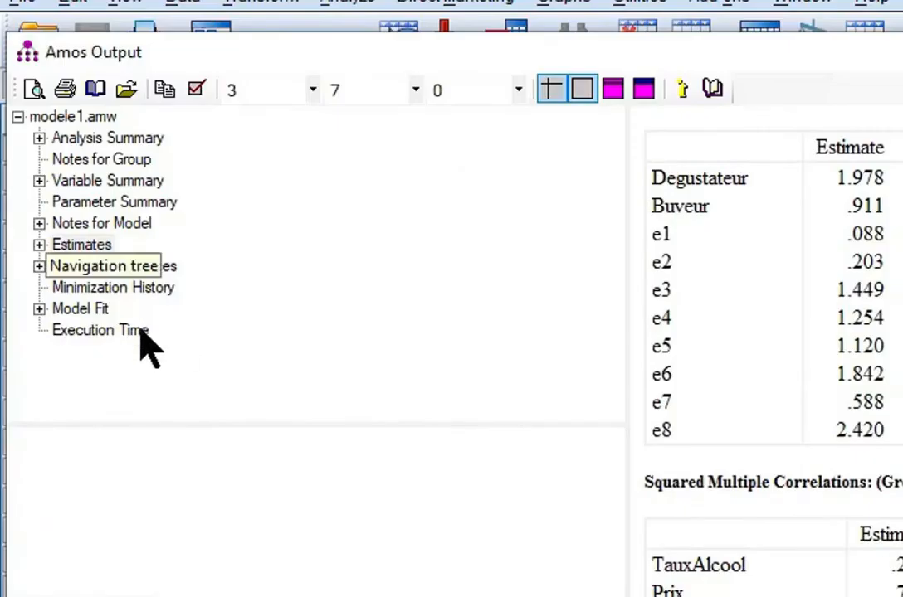
- Show the Model Fit Summary: CMIN/DF 8.153, p .000, GFI .747, CFI .769
{"action": "left_click", "coordinate": [88, 310]}
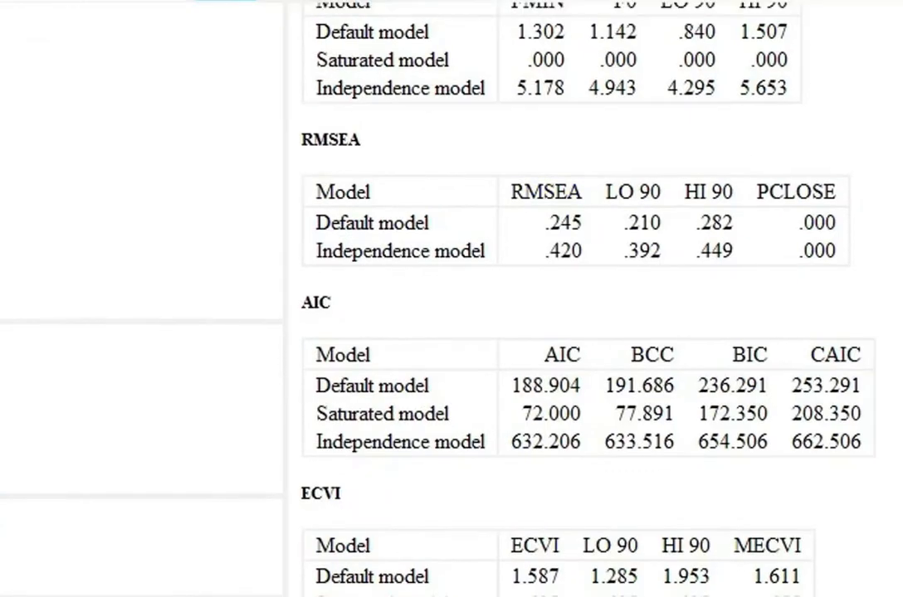
{"action": "scroll", "coordinate": [594, 316], "scroll_direction": "up", "scroll_amount": 10}
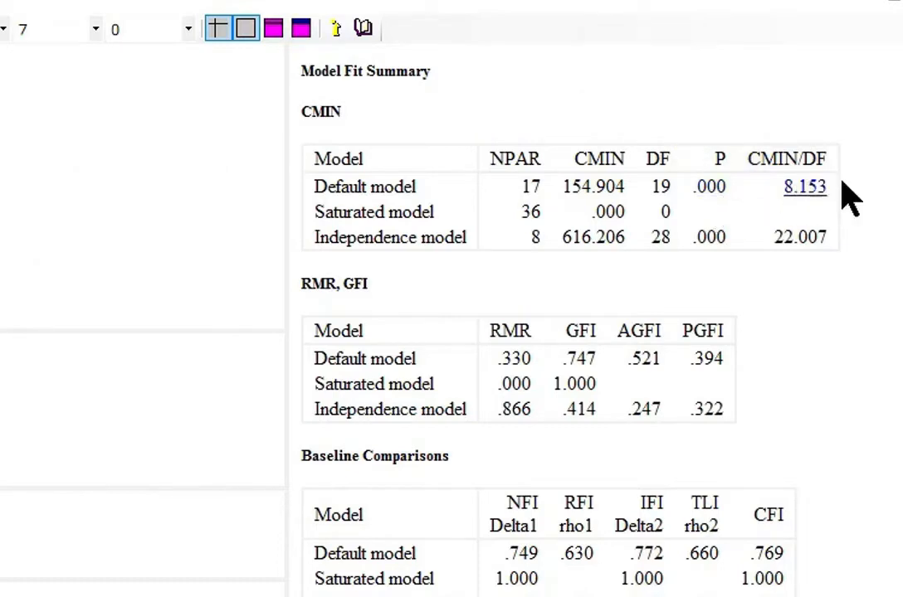
{"action": "scroll", "coordinate": [817, 199], "scroll_direction": "down", "scroll_amount": 3}
{"action": "scroll", "coordinate": [547, 315], "scroll_direction": "down", "scroll_amount": 1}
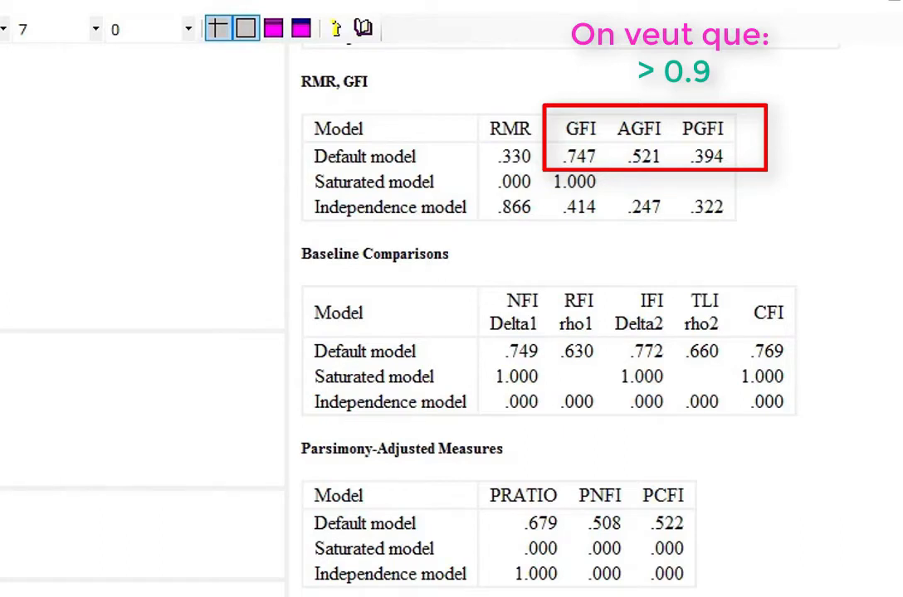
{"action": "scroll", "coordinate": [506, 315], "scroll_direction": "down", "scroll_amount": 4}
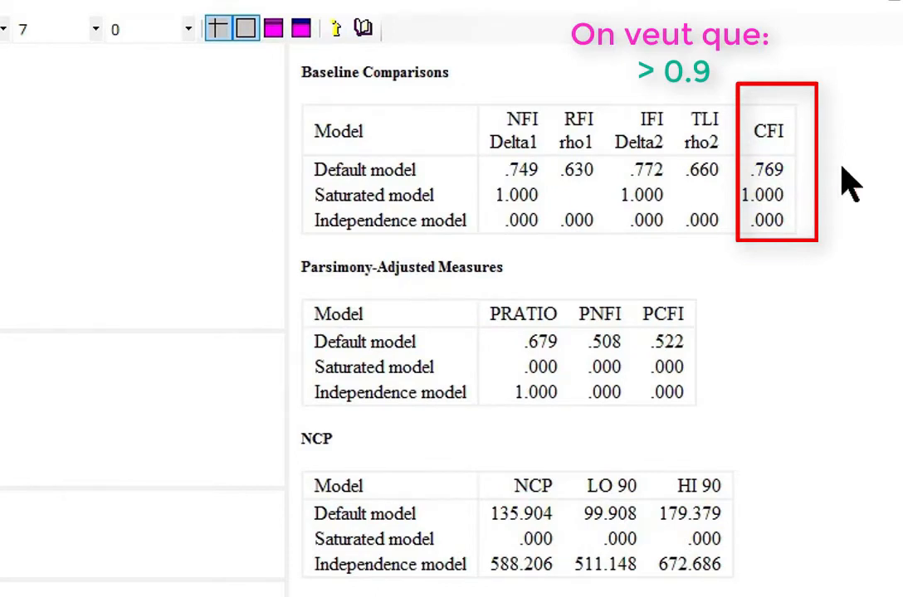
{"action": "scroll", "coordinate": [514, 332], "scroll_direction": "down", "scroll_amount": 3}
{"action": "scroll", "coordinate": [515, 332], "scroll_direction": "down", "scroll_amount": 1}
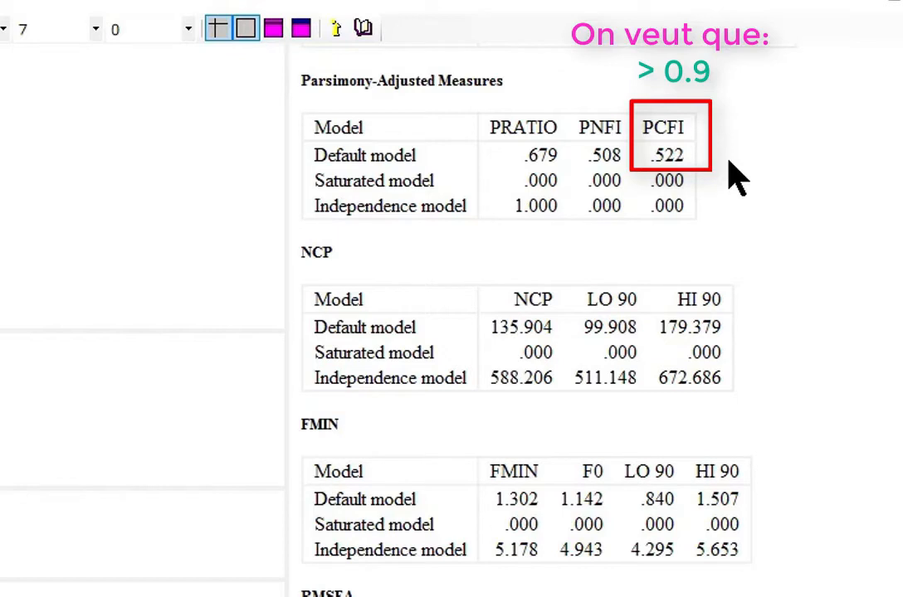
{"action": "scroll", "coordinate": [540, 236], "scroll_direction": "down", "scroll_amount": 5}
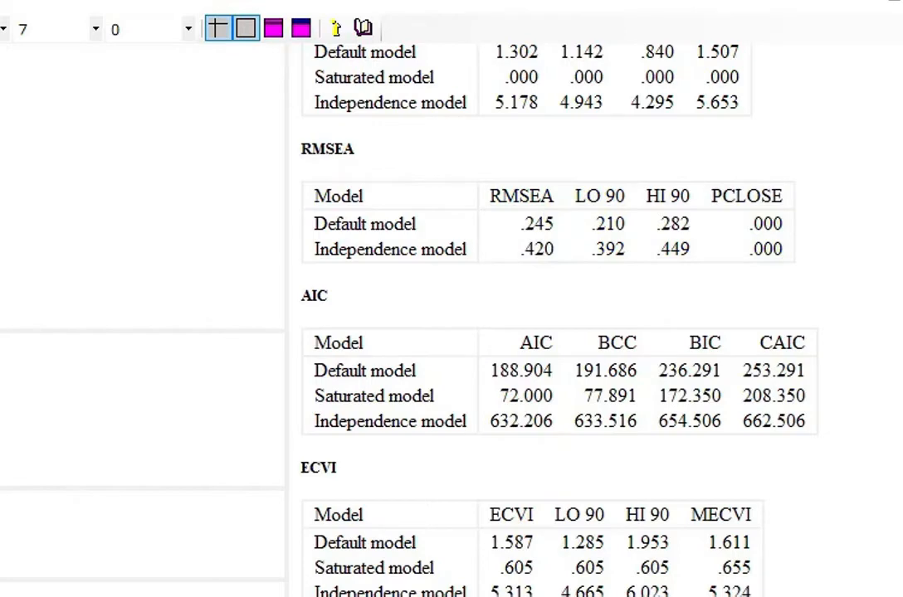
{"action": "scroll", "coordinate": [547, 316], "scroll_direction": "up", "scroll_amount": 10}
{"action": "scroll", "coordinate": [547, 315], "scroll_direction": "down", "scroll_amount": 5}
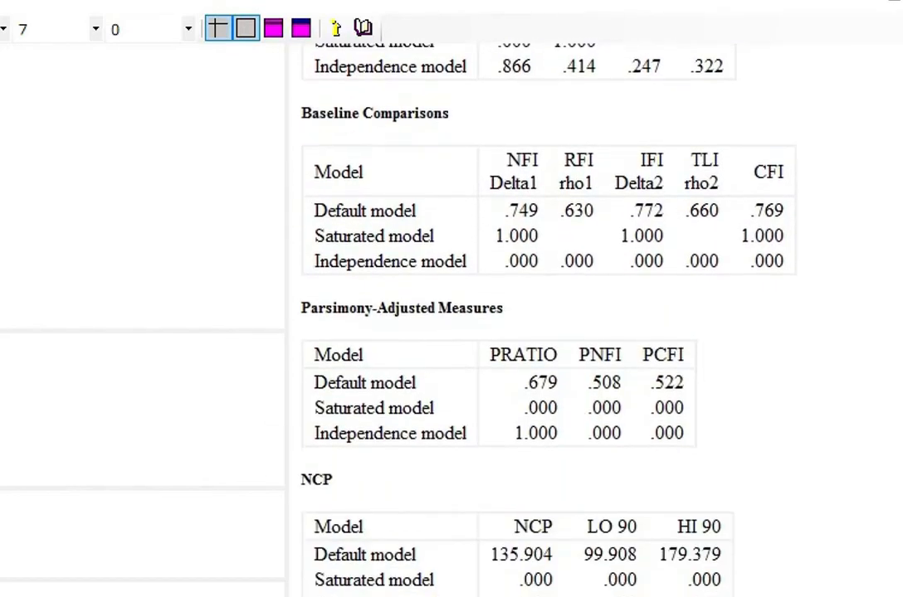
{"action": "scroll", "coordinate": [547, 315], "scroll_direction": "down", "scroll_amount": 3}
{"action": "scroll", "coordinate": [547, 315], "scroll_direction": "up", "scroll_amount": 10}
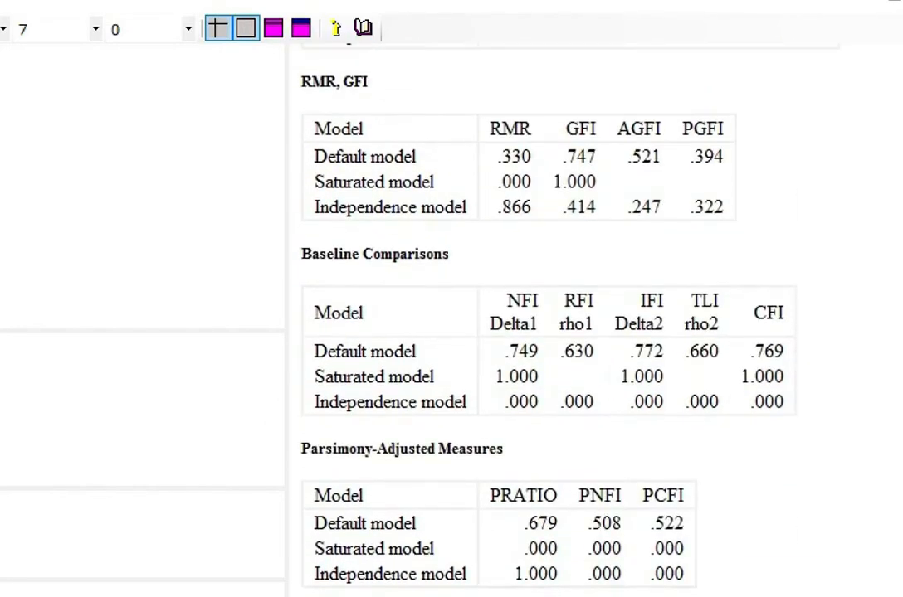
{"action": "scroll", "coordinate": [548, 315], "scroll_direction": "down", "scroll_amount": 1}
{"action": "scroll", "coordinate": [547, 315], "scroll_direction": "down", "scroll_amount": 3}
{"action": "scroll", "coordinate": [548, 316], "scroll_direction": "up", "scroll_amount": 4}
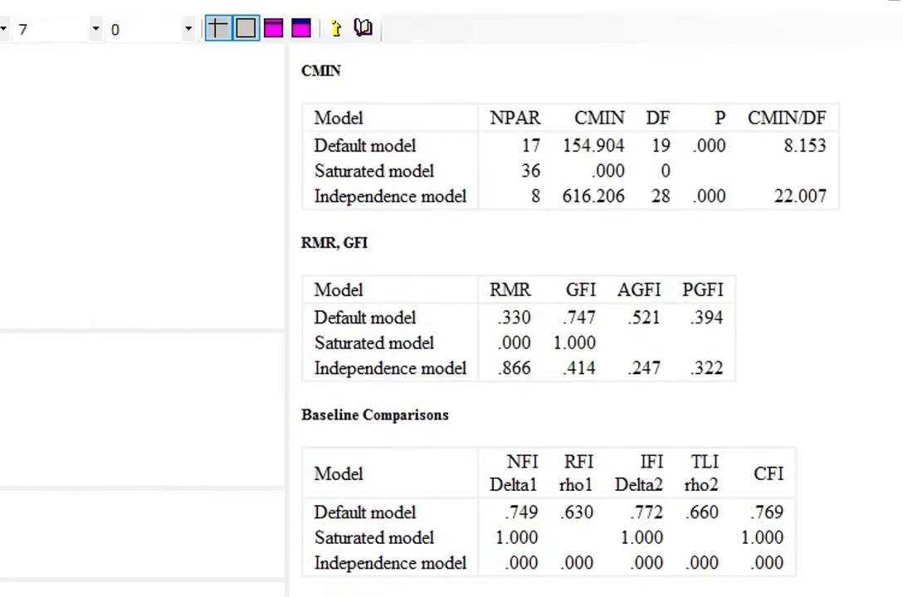
{"action": "scroll", "coordinate": [547, 315], "scroll_direction": "down", "scroll_amount": 4}
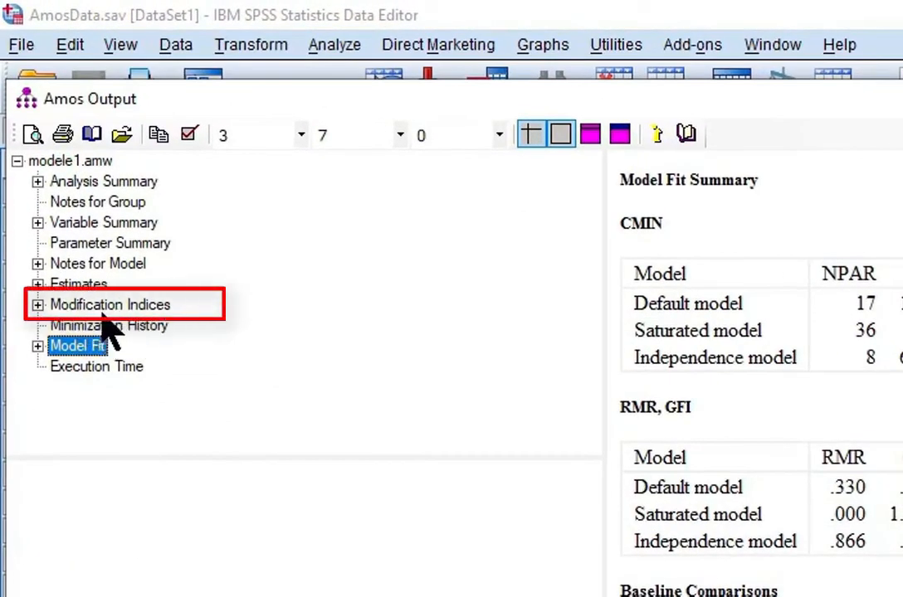
- Scroll through the Modification Indices tables for covariances and regression weights
{"action": "left_click", "coordinate": [96, 305]}
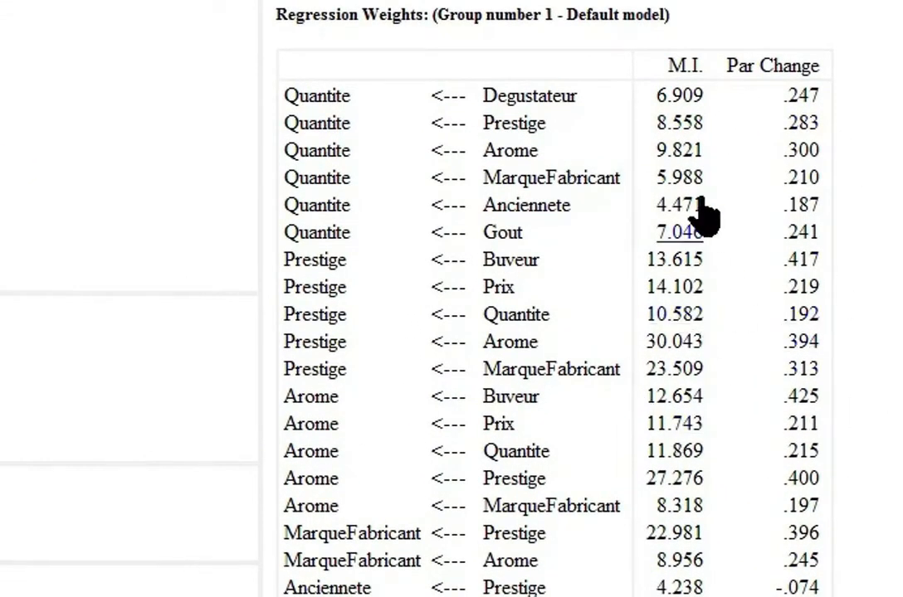
{"action": "scroll", "coordinate": [706, 257], "scroll_direction": "down", "scroll_amount": 1}
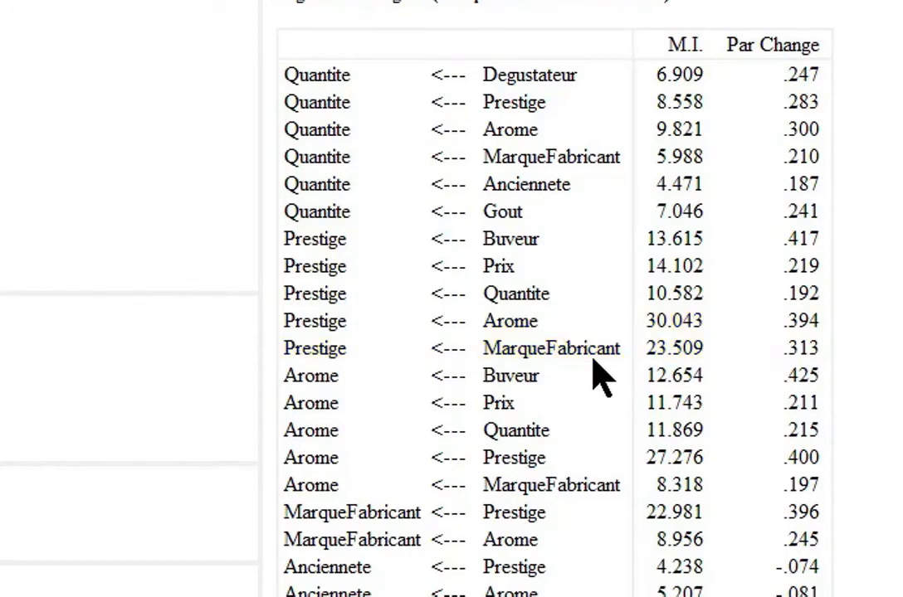
{"action": "scroll", "coordinate": [581, 332], "scroll_direction": "up", "scroll_amount": 2}
{"action": "scroll", "coordinate": [580, 331], "scroll_direction": "down", "scroll_amount": 1}
{"action": "scroll", "coordinate": [581, 332], "scroll_direction": "up", "scroll_amount": 3}
{"action": "scroll", "coordinate": [547, 332], "scroll_direction": "up", "scroll_amount": 3}
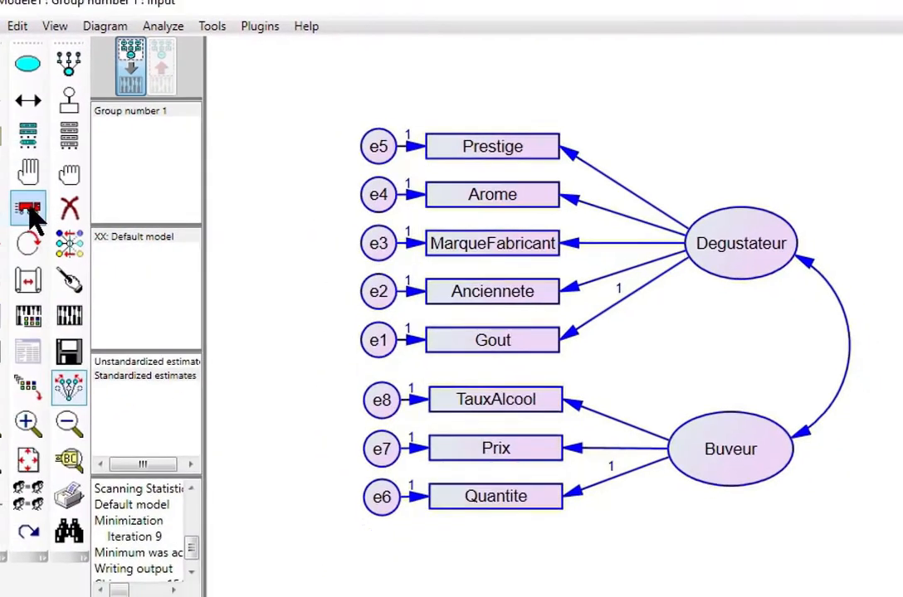
- Return to the Amos path diagram and pick the Move (truck) tool
{"action": "left_click", "coordinate": [53, 208]}
- Shift the diagram up-left and draw a new factor with three indicators below Buveur
{"action": "left_click_drag", "start_coordinate": [731, 287], "coordinate": [689, 218]}
{"action": "left_click", "coordinate": [93, 176]}
{"action": "left_click", "coordinate": [93, 70]}
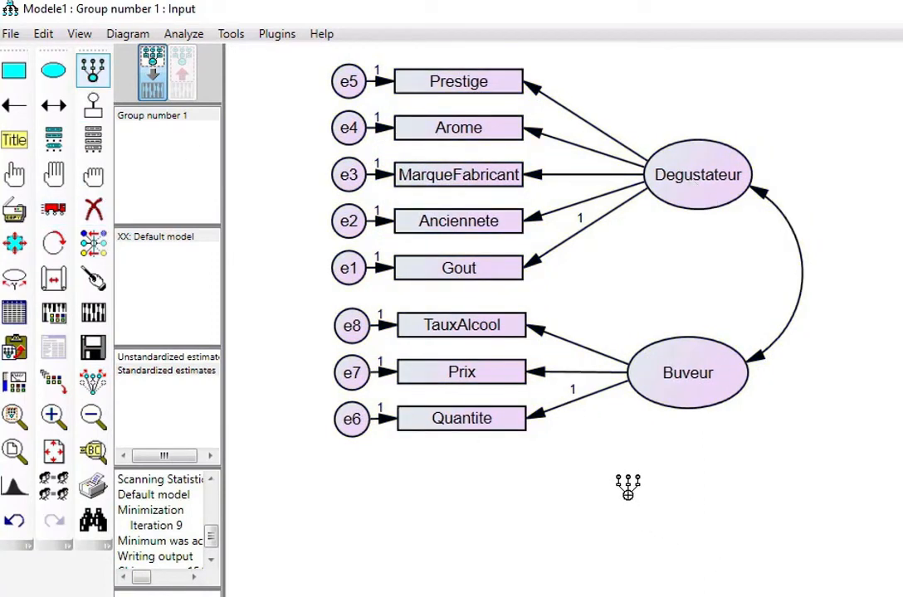
{"action": "left_click_drag", "start_coordinate": [629, 496], "coordinate": [750, 577]}
{"action": "left_click", "coordinate": [671, 531]}
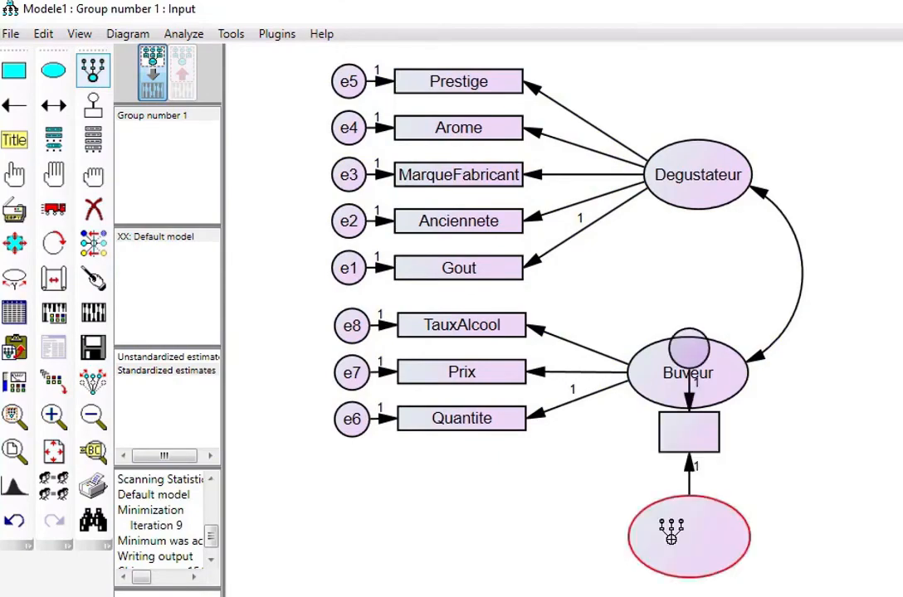
{"action": "left_click", "coordinate": [670, 532]}
{"action": "left_click", "coordinate": [671, 532]}
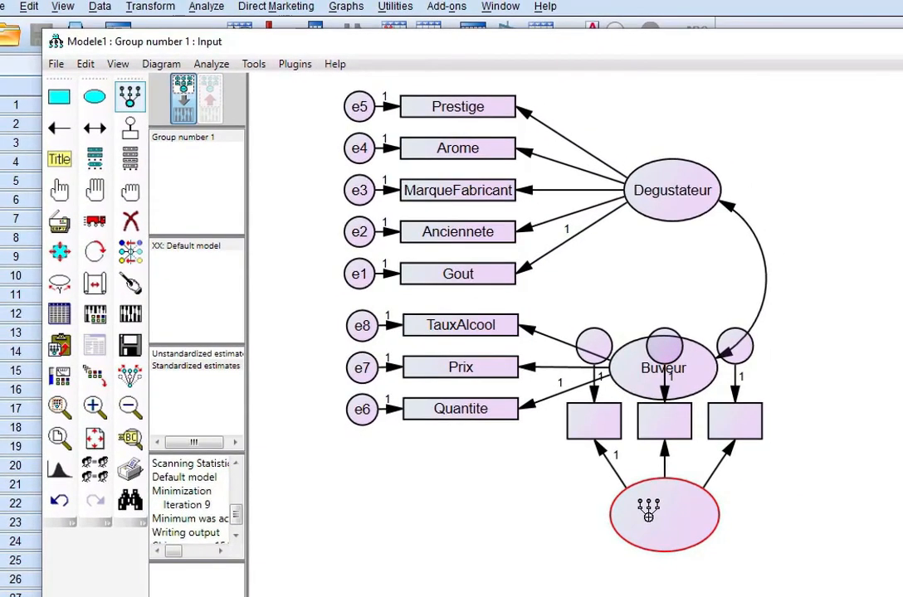
- Rotate the new factor's indicators to its left and nudge the factor into position
{"action": "left_click", "coordinate": [90, 252]}
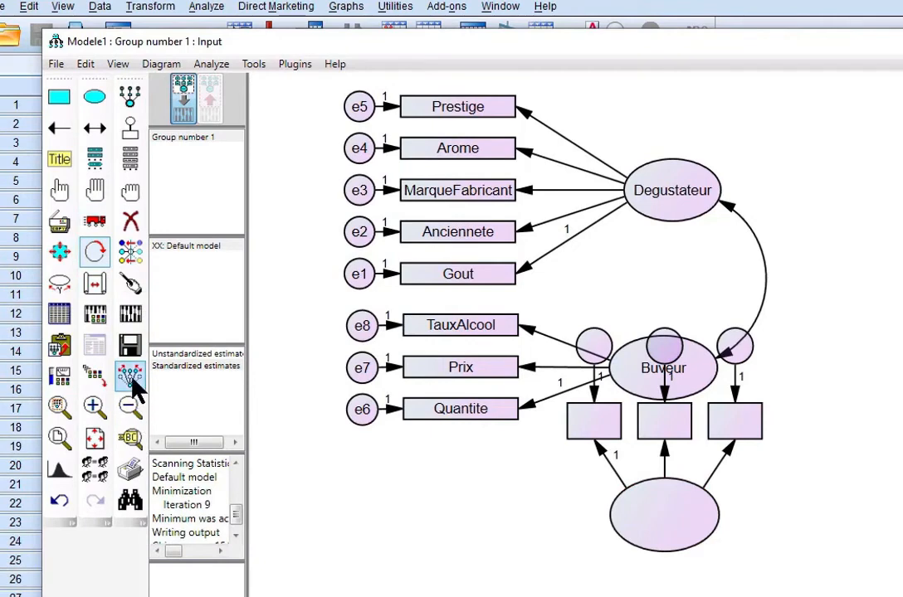
{"action": "left_click", "coordinate": [676, 525]}
{"action": "left_click", "coordinate": [676, 524]}
{"action": "left_click", "coordinate": [676, 526]}
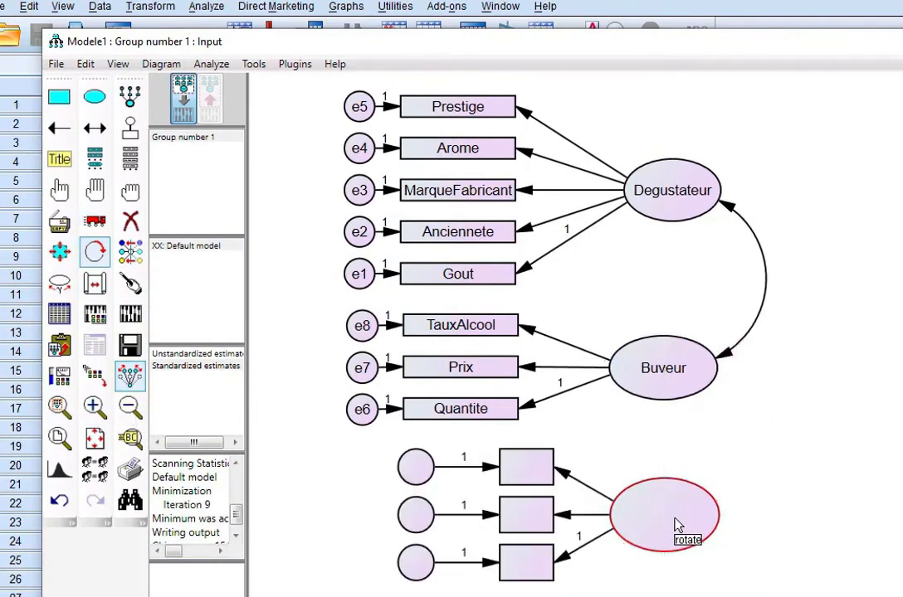
{"action": "left_click", "coordinate": [96, 222]}
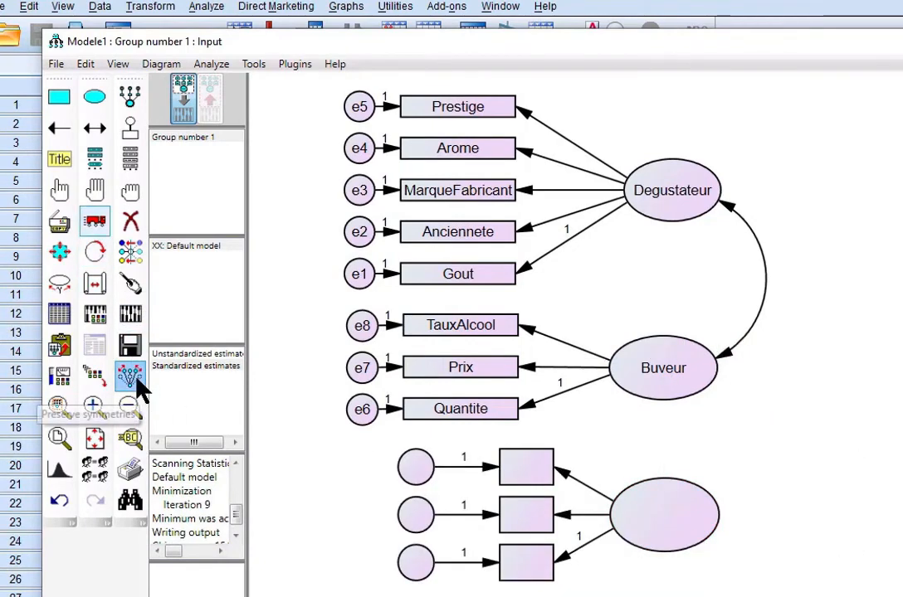
{"action": "left_click_drag", "start_coordinate": [659, 540], "coordinate": [665, 530]}
{"action": "left_click", "coordinate": [292, 69]}
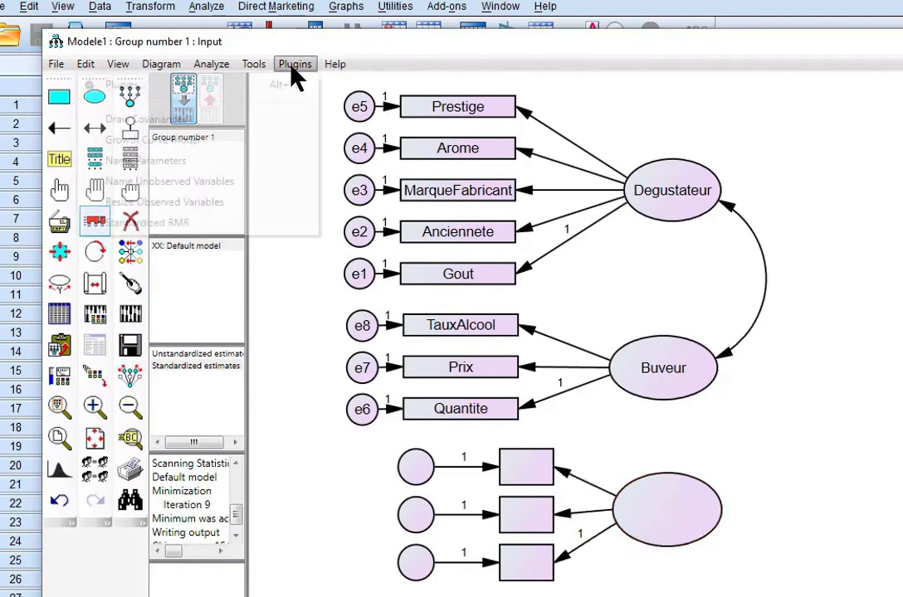